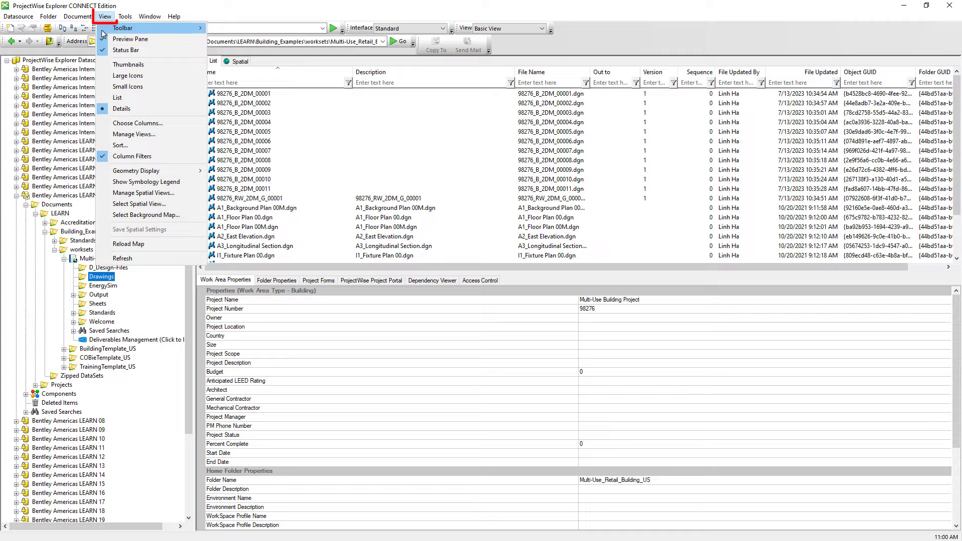
In Manage Views, show global views and open the Basic View for modification.
click(130, 136)
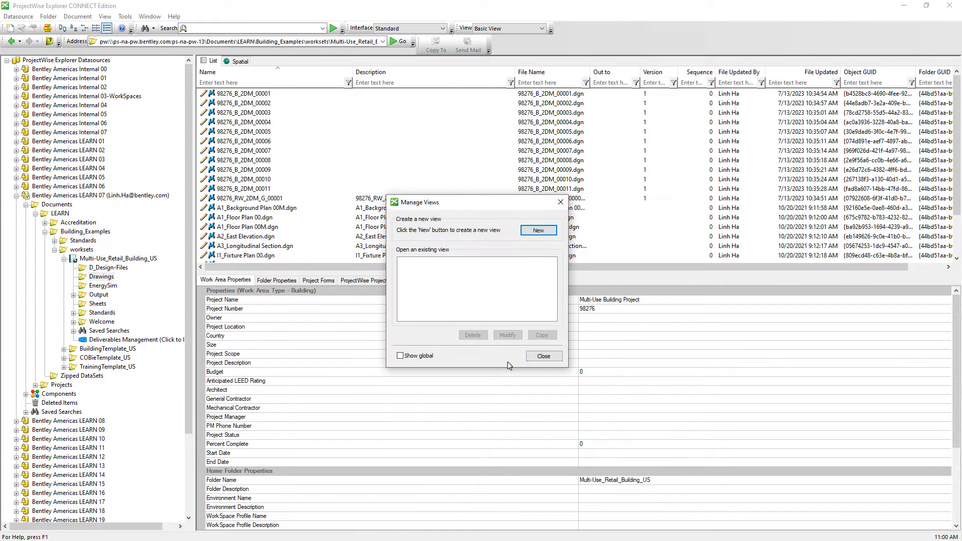
click(425, 357)
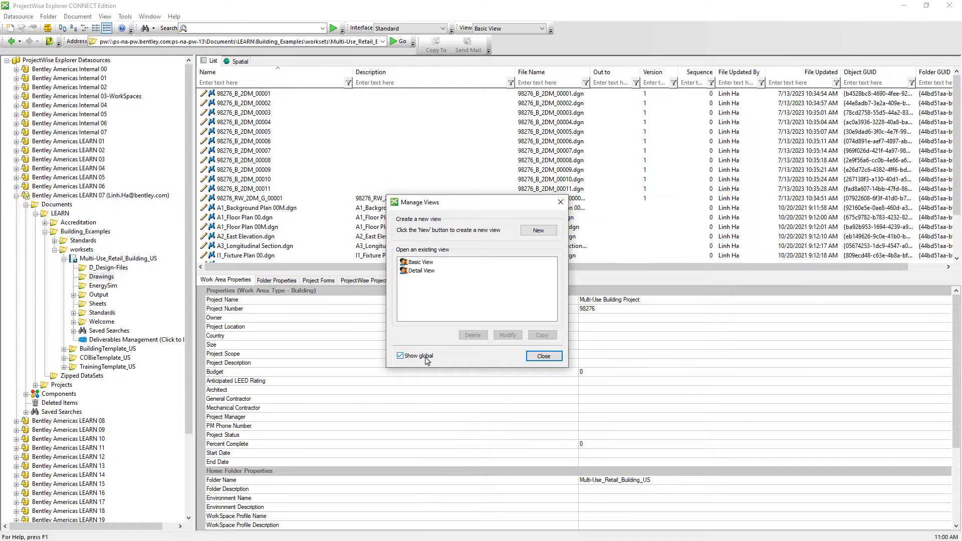
click(421, 262)
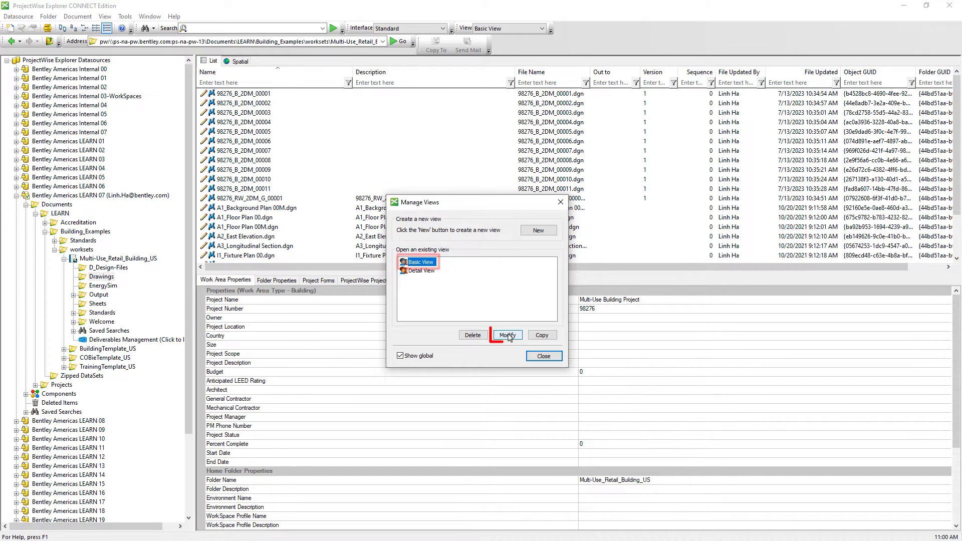
click(507, 335)
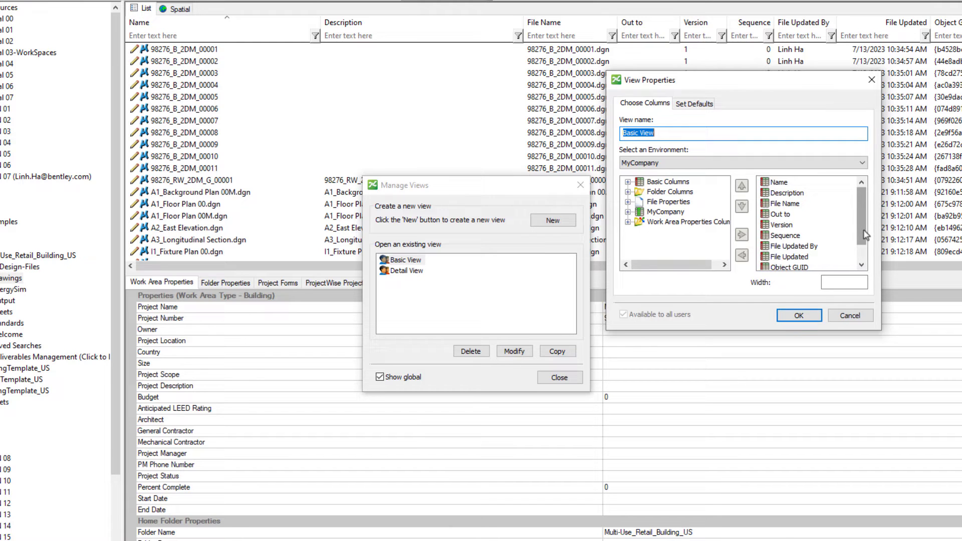
Remove the Object GUID and Folder GUID columns from the Basic View.
drag(866, 235, 866, 251)
click(790, 246)
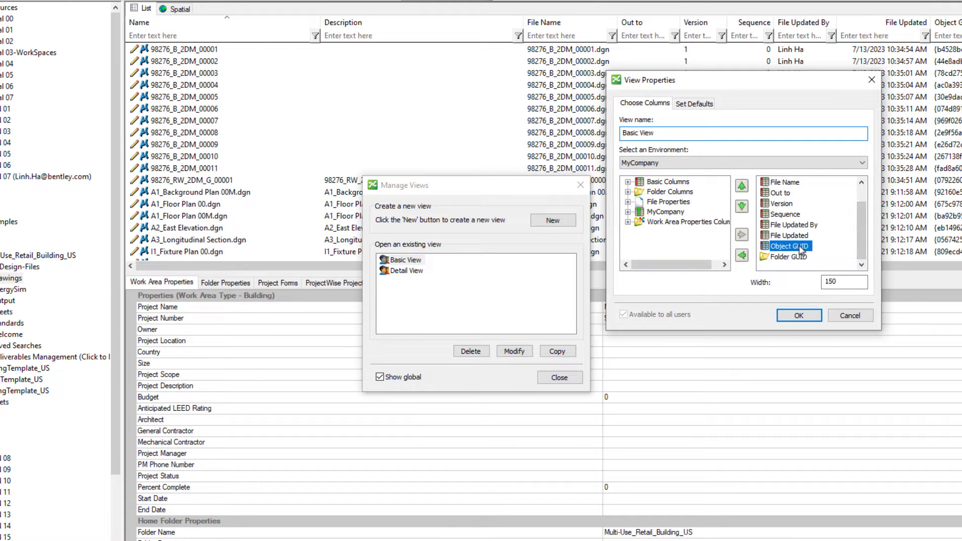
click(739, 258)
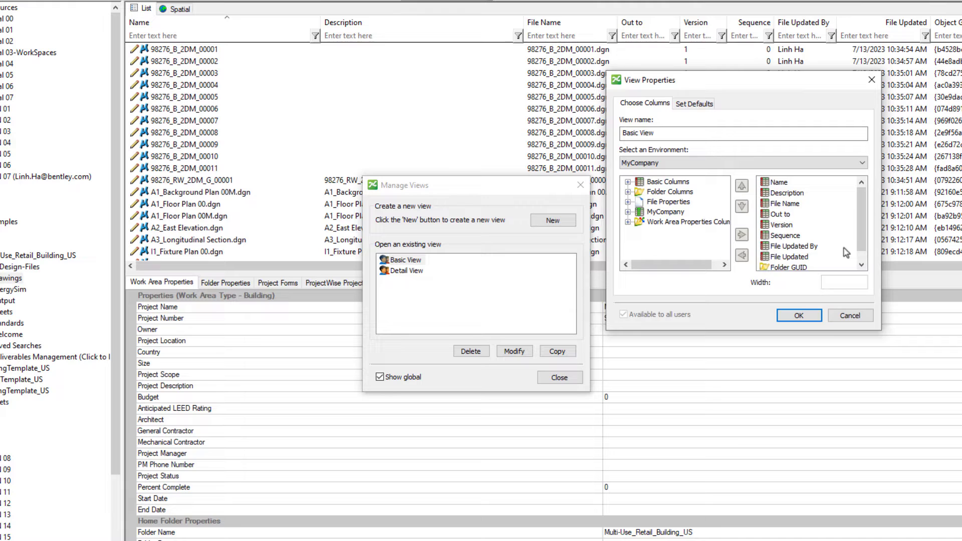
click(797, 268)
click(741, 256)
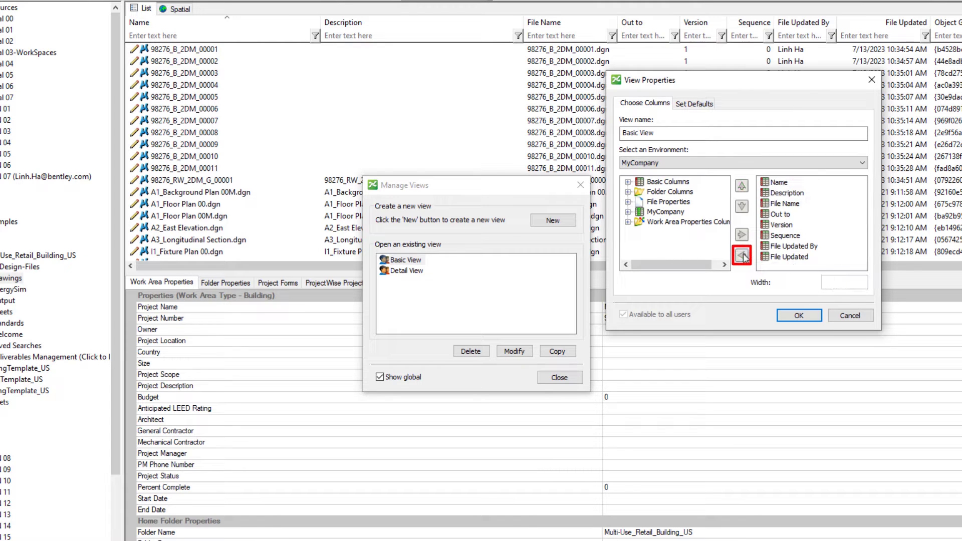
Add the State and Workflow columns from Basic Columns and save the Basic View.
double_click(669, 181)
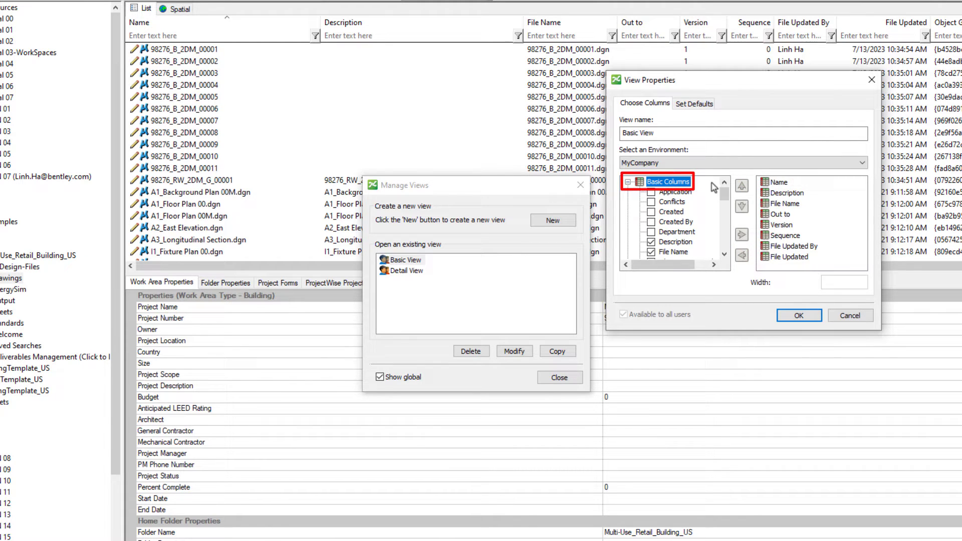
drag(725, 194, 724, 229)
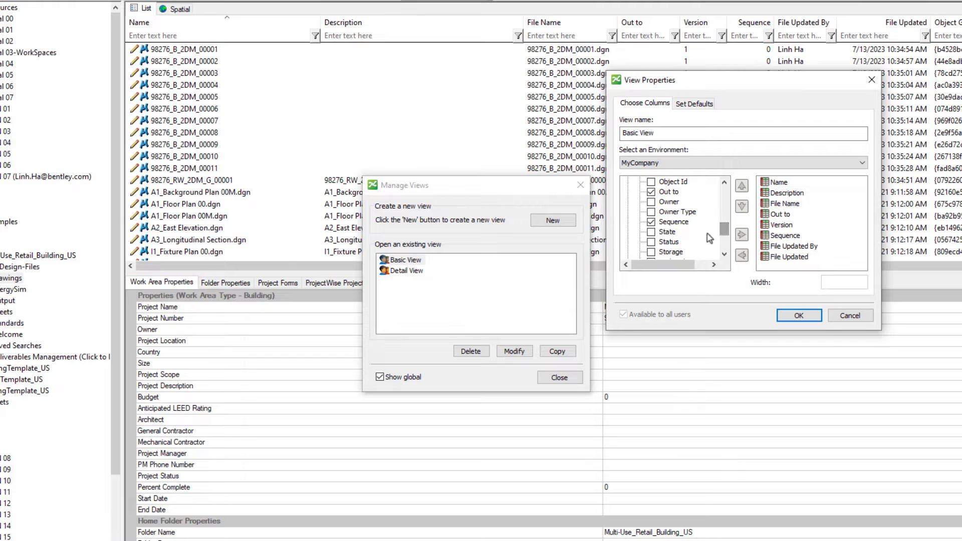
click(667, 233)
click(742, 234)
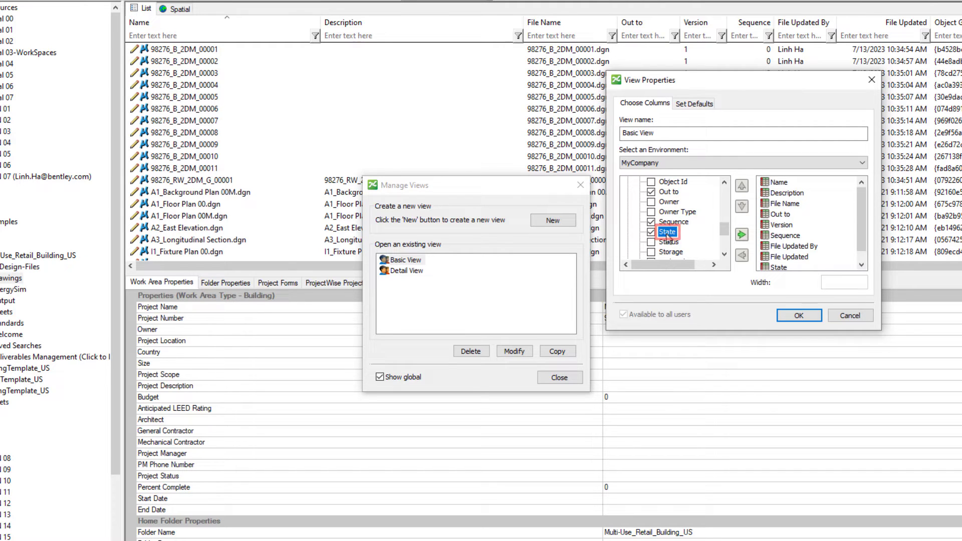
drag(725, 229, 725, 241)
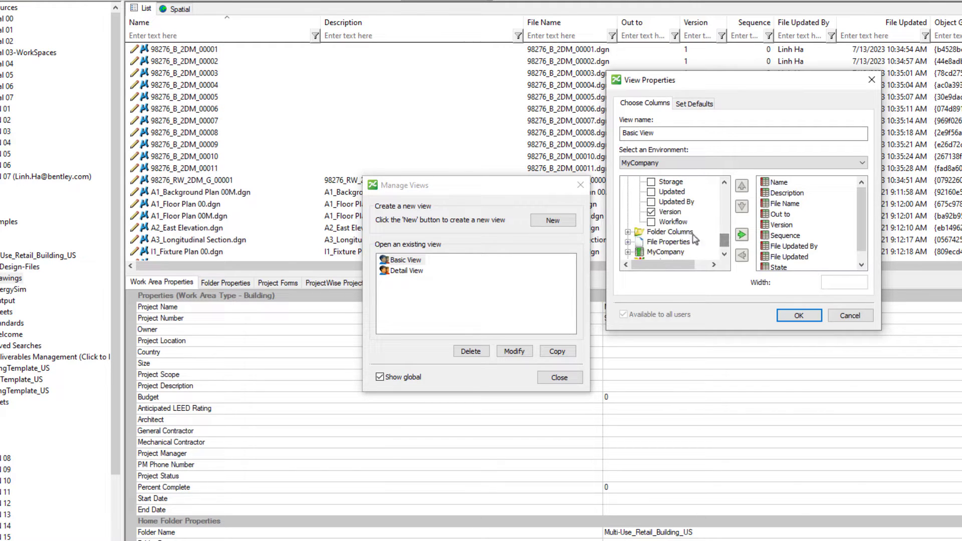
click(673, 222)
click(742, 235)
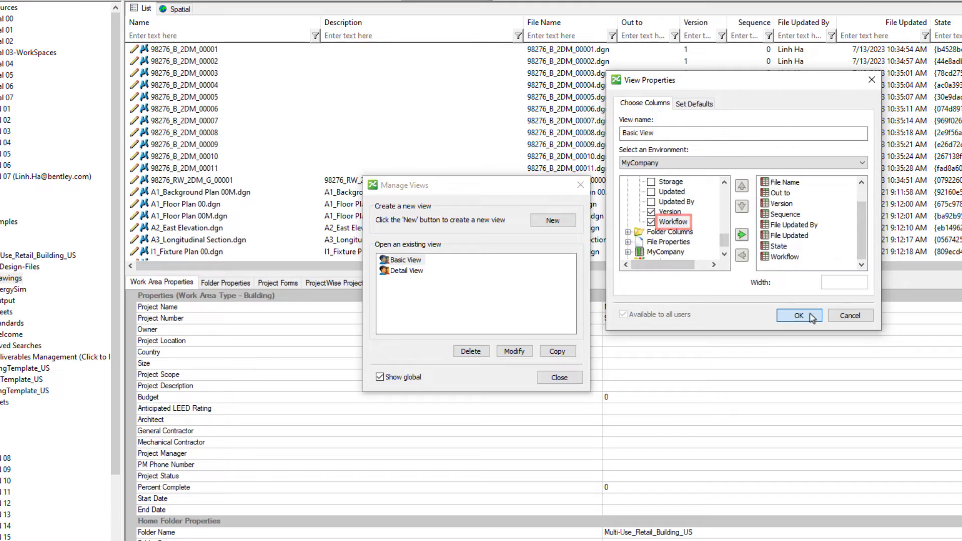
click(799, 316)
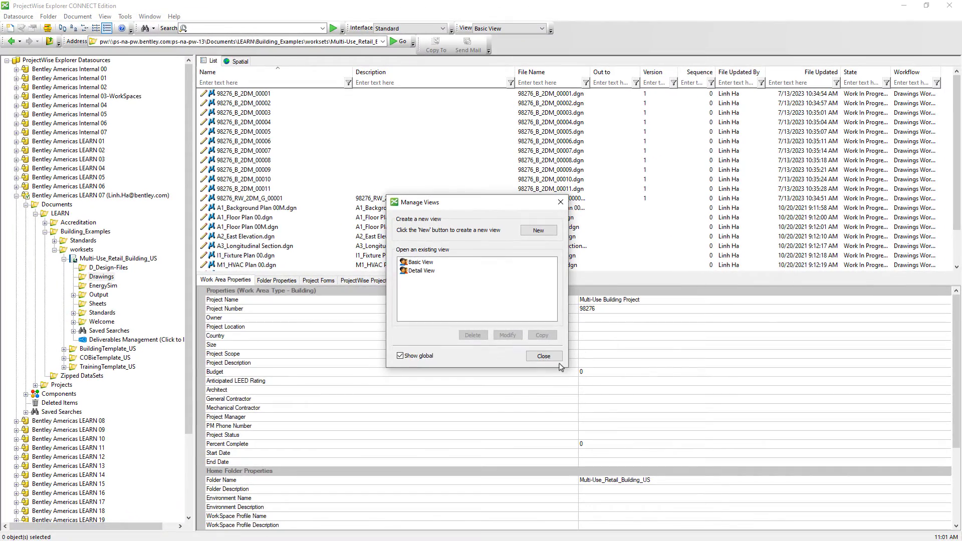
Close Manage Views, narrow the Description column, and widen State to show Work In Progress.
click(552, 357)
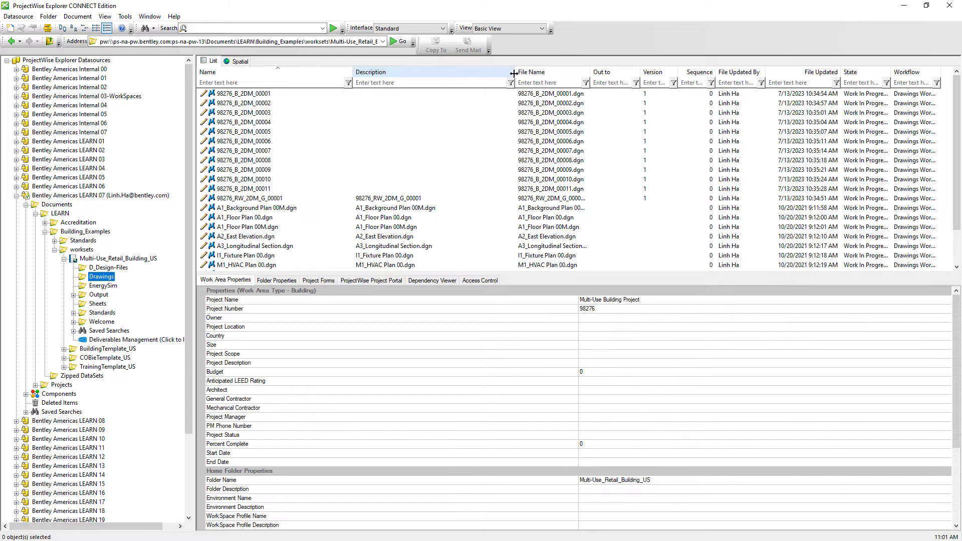
drag(515, 78, 466, 79)
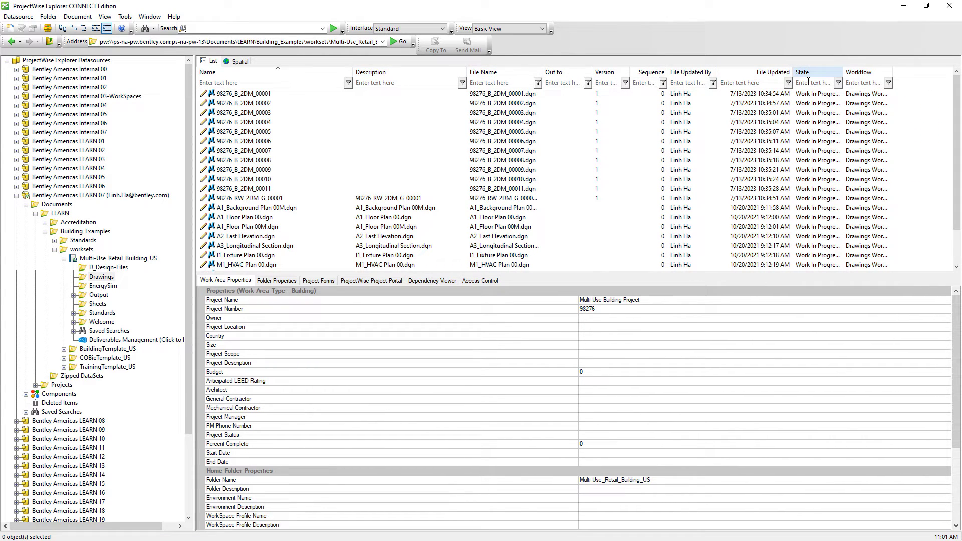
drag(841, 75, 934, 75)
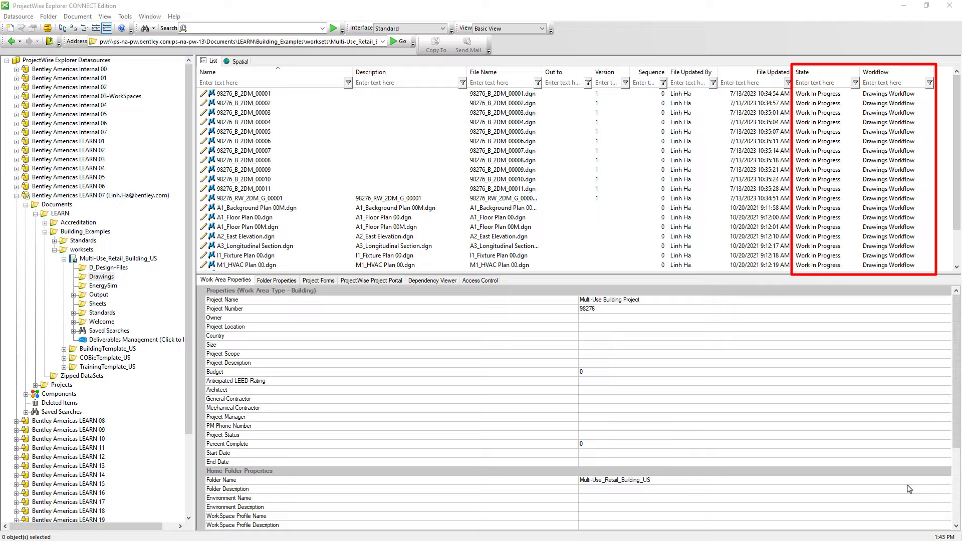
Advance drawings 98276_B_2DM_00001–00003 to Content Check with the comment 'ready for review'.
click(271, 94)
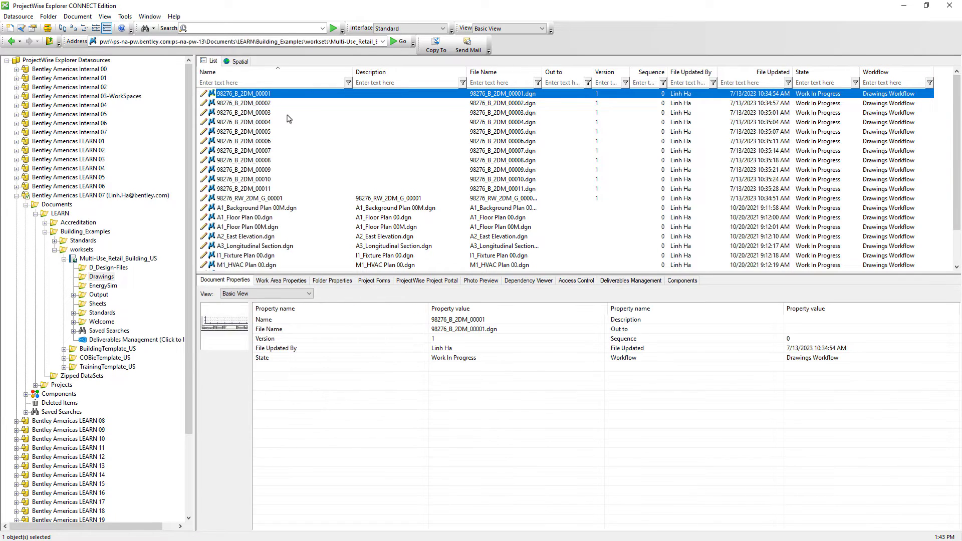
shift+click(288, 113)
right_click(288, 114)
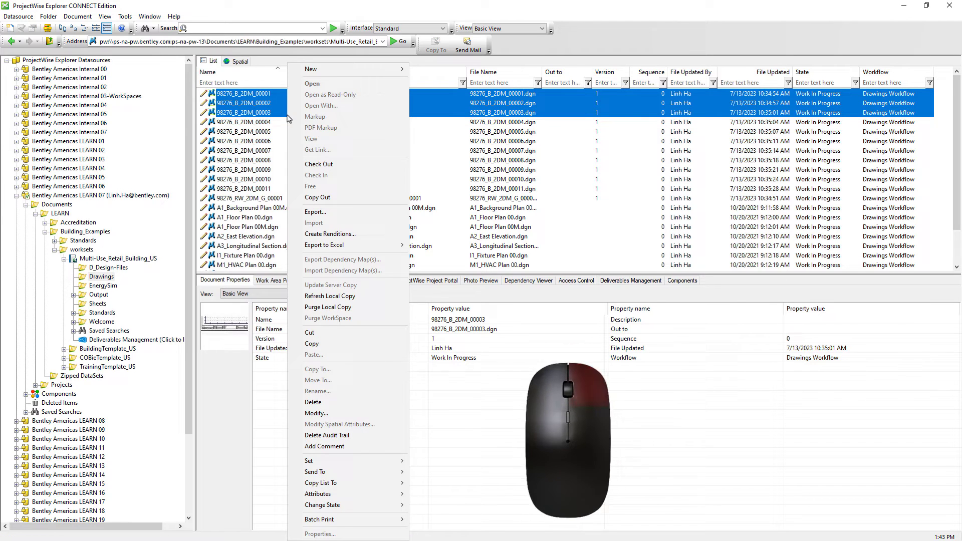
mouse_move(350, 505)
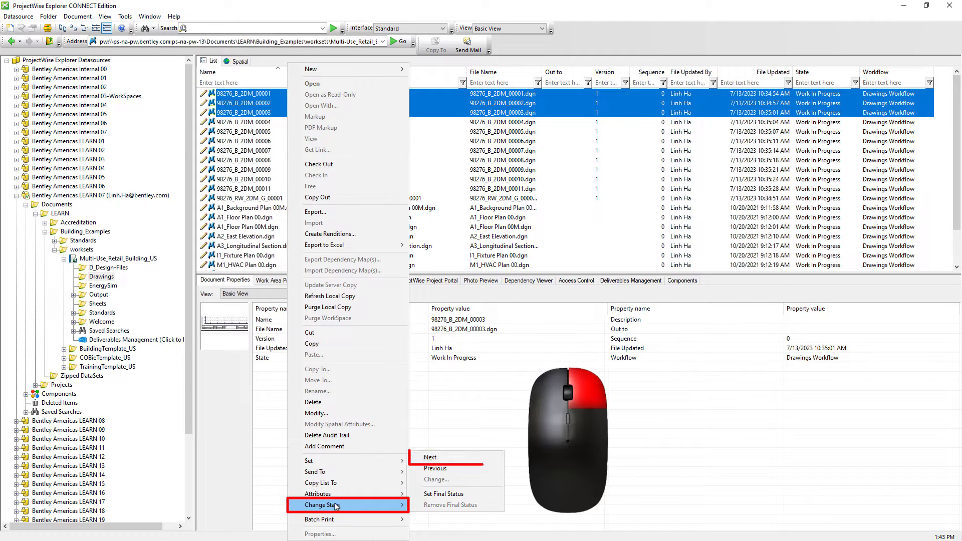
click(443, 462)
text(ready for )
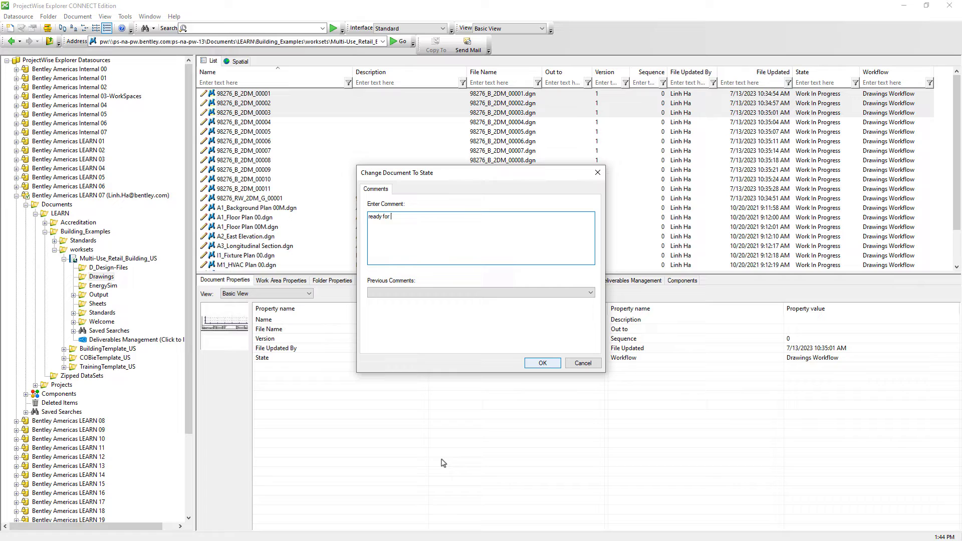
text(review)
key(Return)
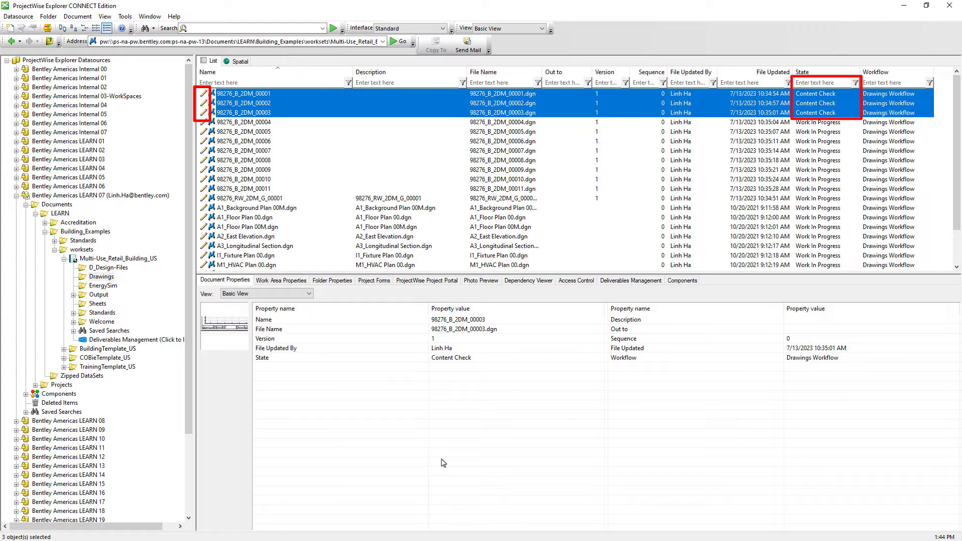
Advance 98276_B_2DM_00003 to Annotation with the comment 'ready to move to next state'.
click(319, 114)
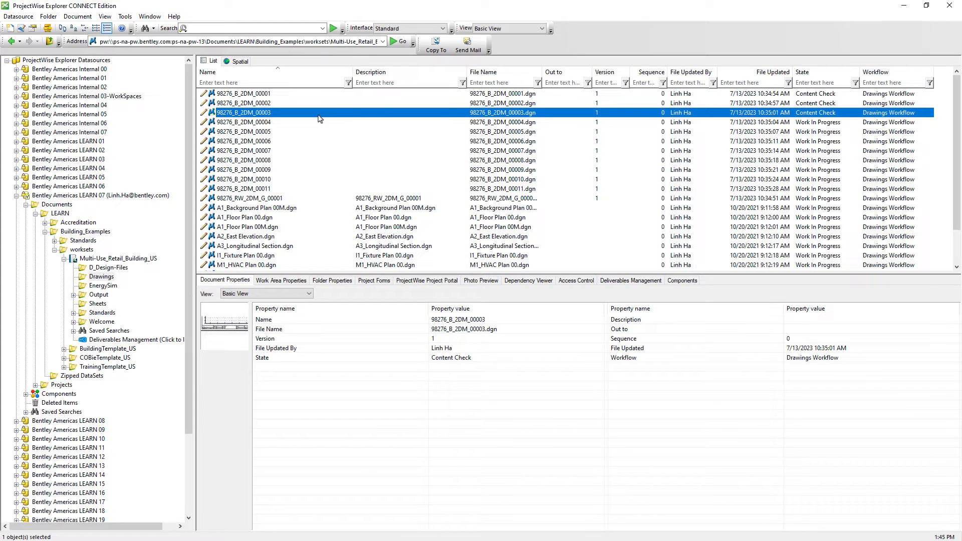
right_click(319, 119)
mouse_move(381, 505)
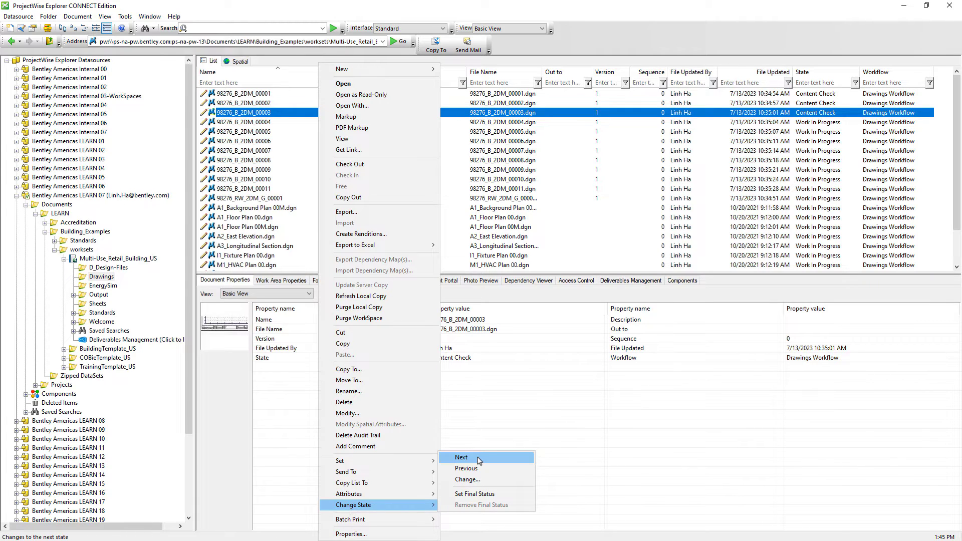
click(461, 458)
text(ready to move )
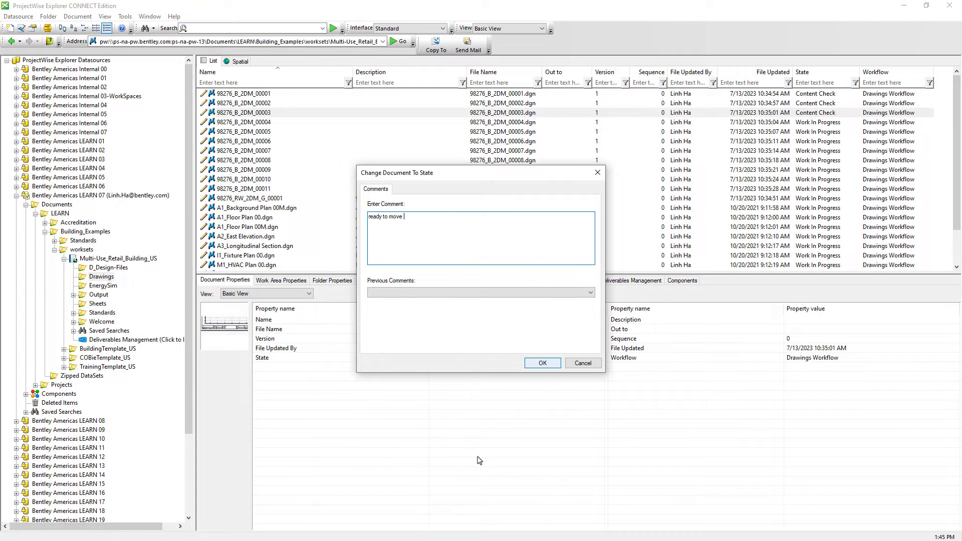
text(to next state)
click(538, 364)
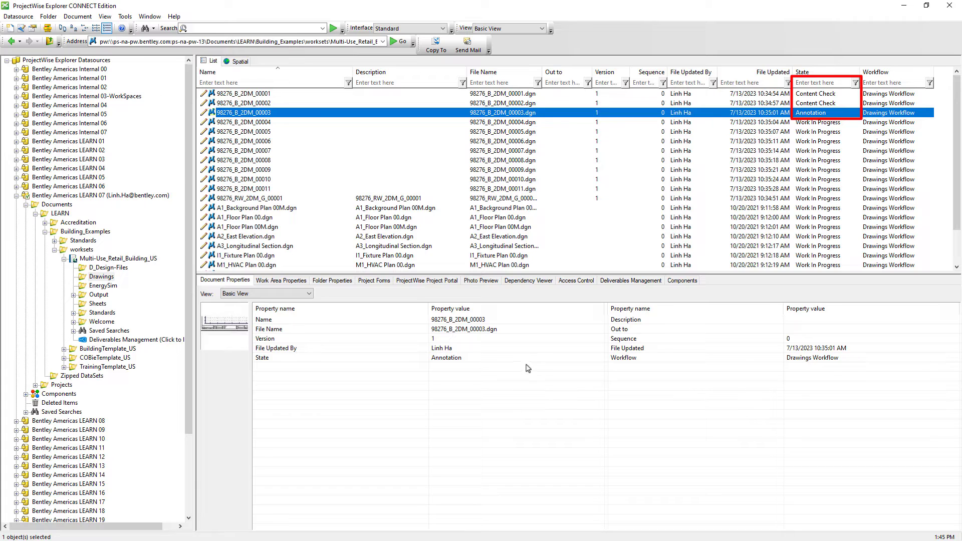
Return 98276_B_2DM_00001 and 00002 to Work In Progress, commenting that further changes are required.
click(526, 95)
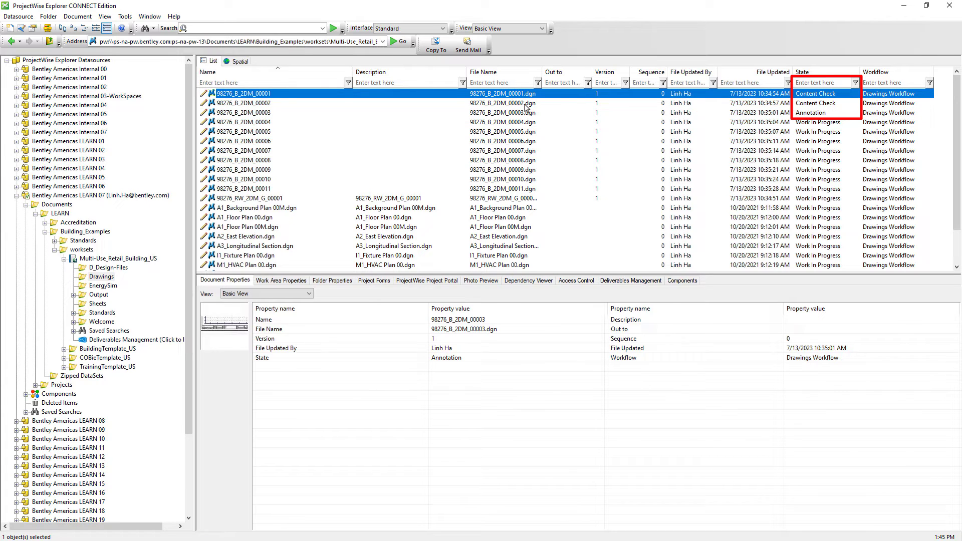
ctrl+click(524, 103)
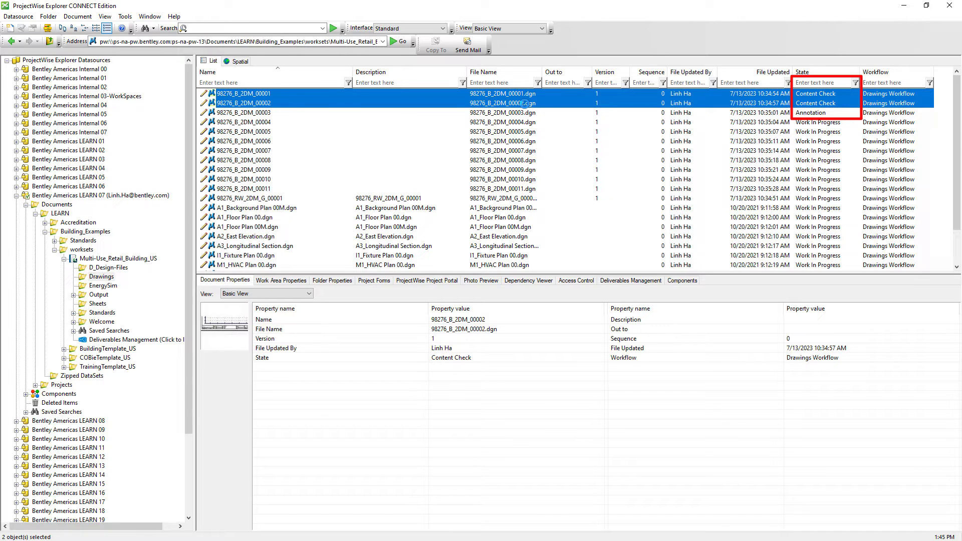
right_click(525, 105)
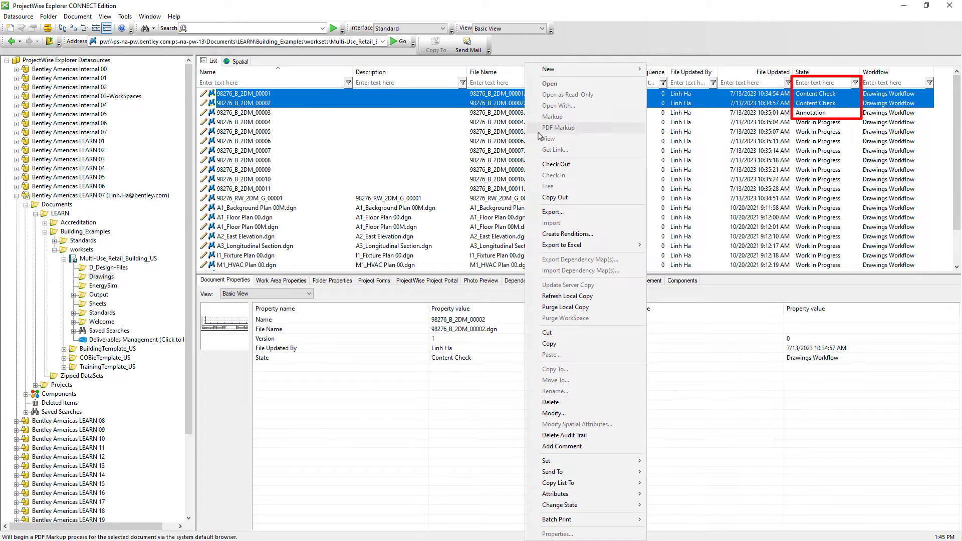
mouse_move(560, 505)
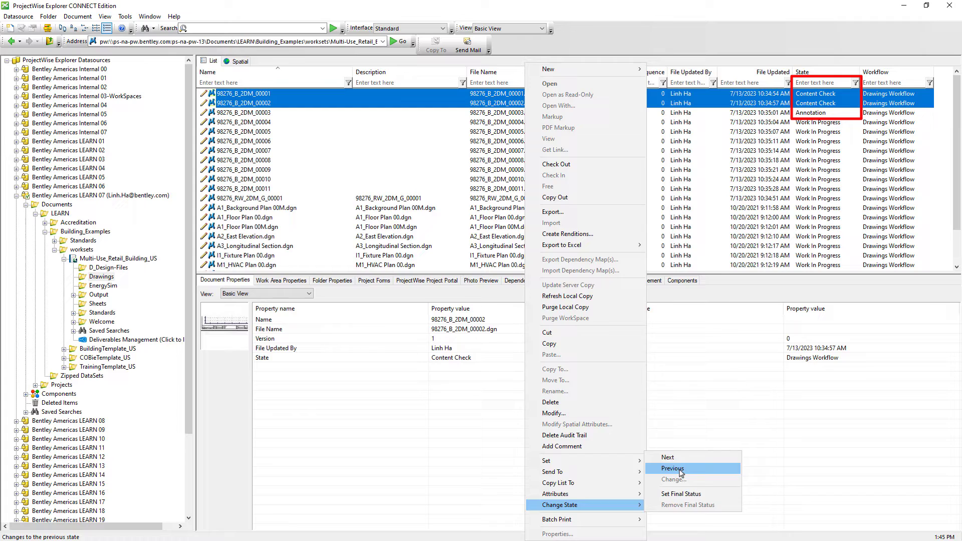
click(681, 471)
text(Further changes are required for these documents)
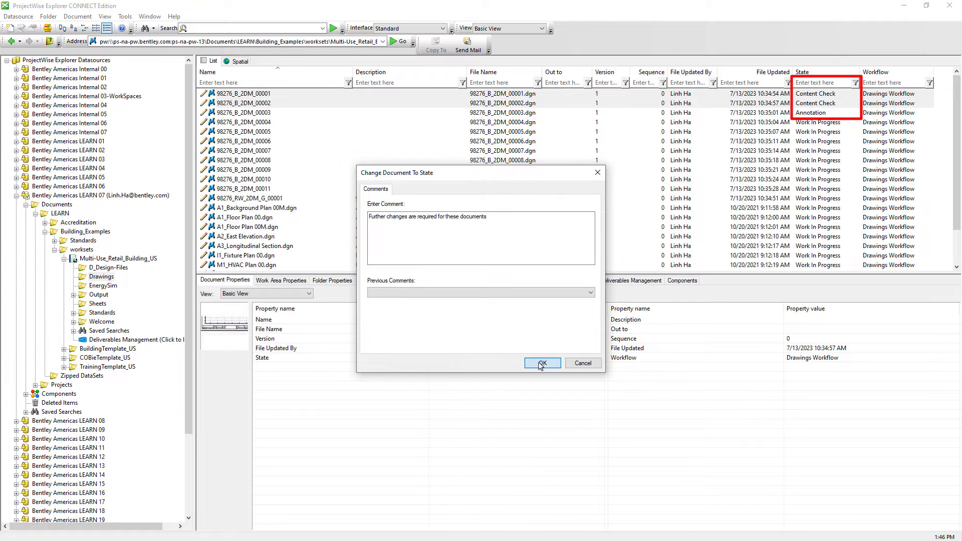
click(542, 363)
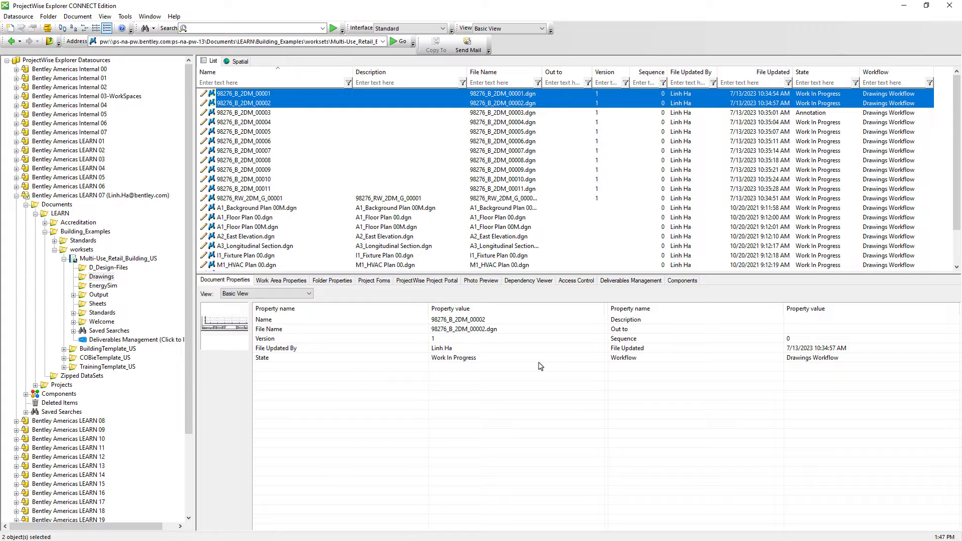
Select the Drawings folder in the tree and bring up its context menu.
click(101, 276)
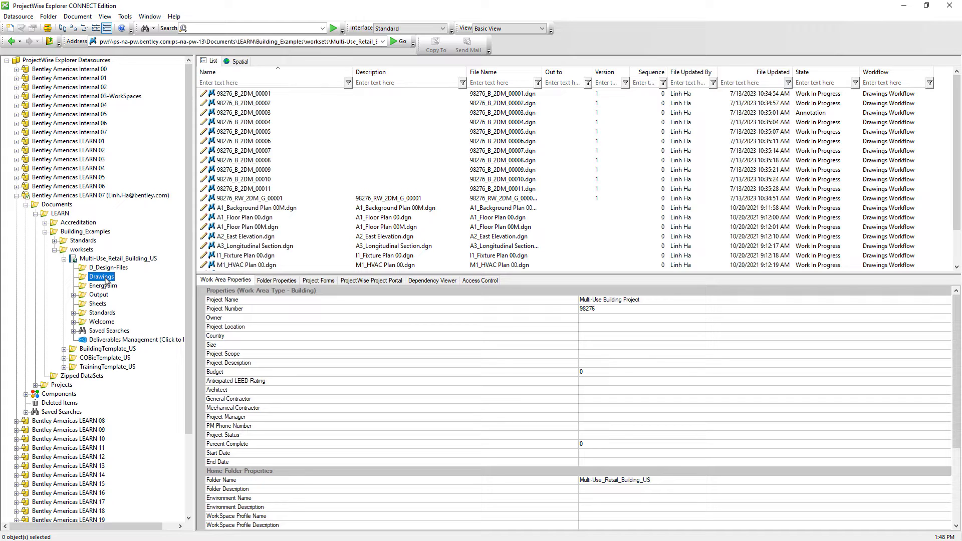
right_click(107, 281)
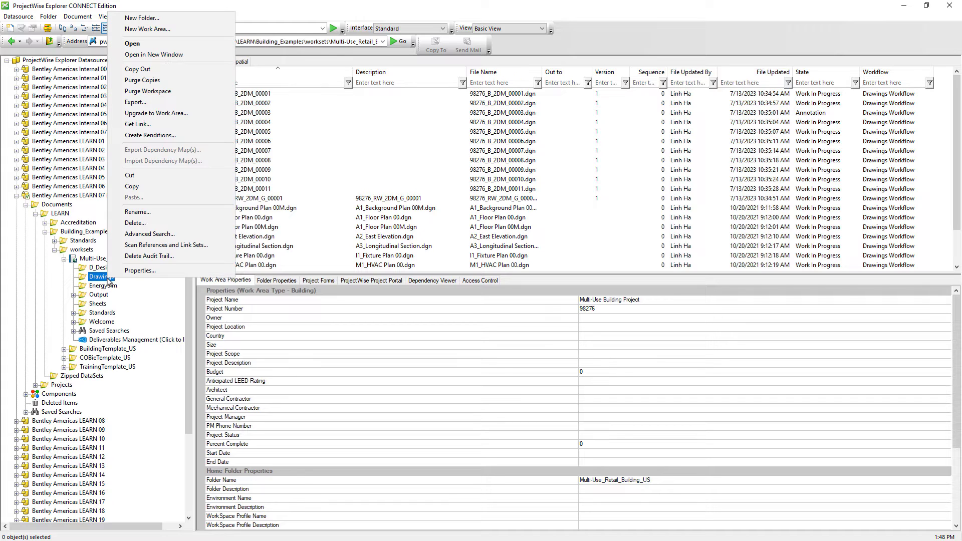
Open the Drawings folder's Properties on the Workflow & State tab.
click(141, 270)
click(520, 179)
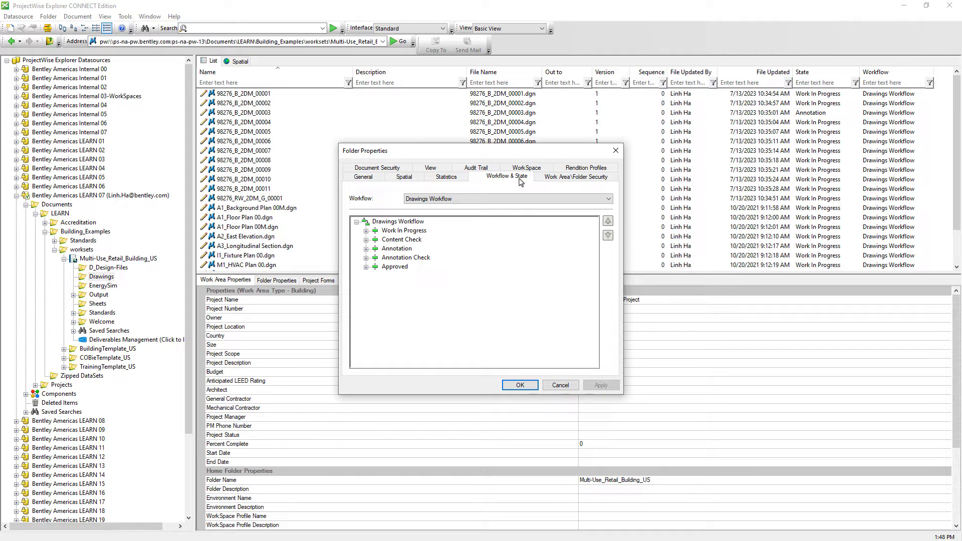
Drag S1_Floor 1 Plan 00.dgn and S1_Section Grid 3 00.dgn into Approved with a review comment.
double_click(404, 231)
click(449, 339)
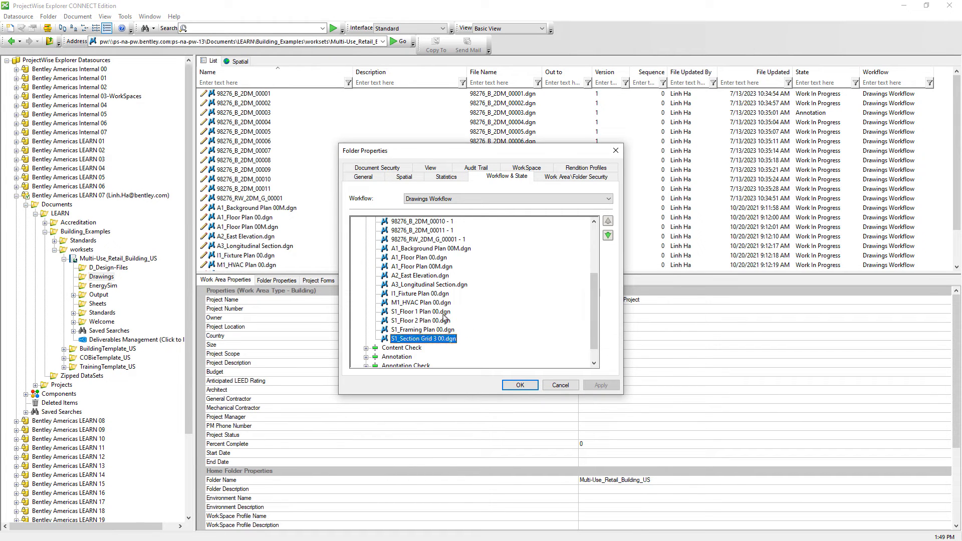
click(445, 312)
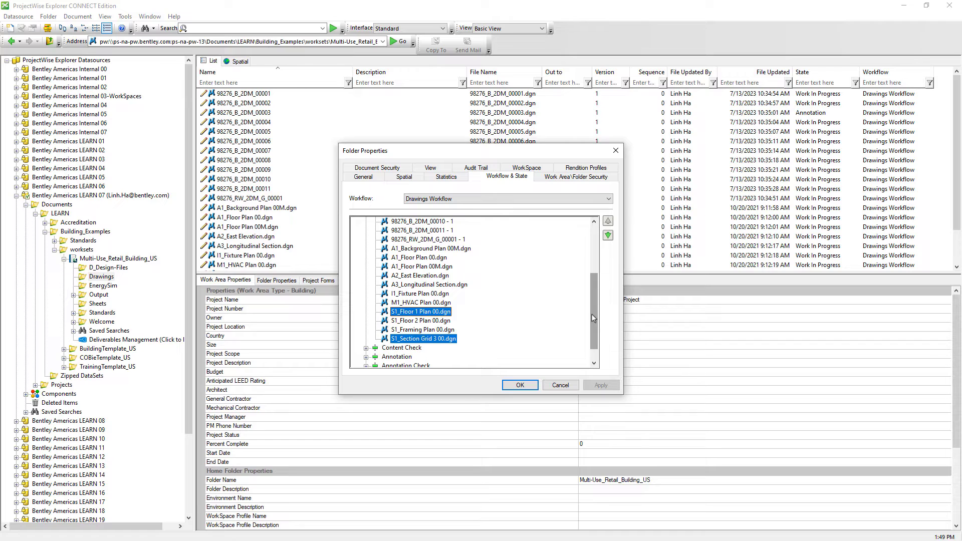
scroll(593, 319, down, 1)
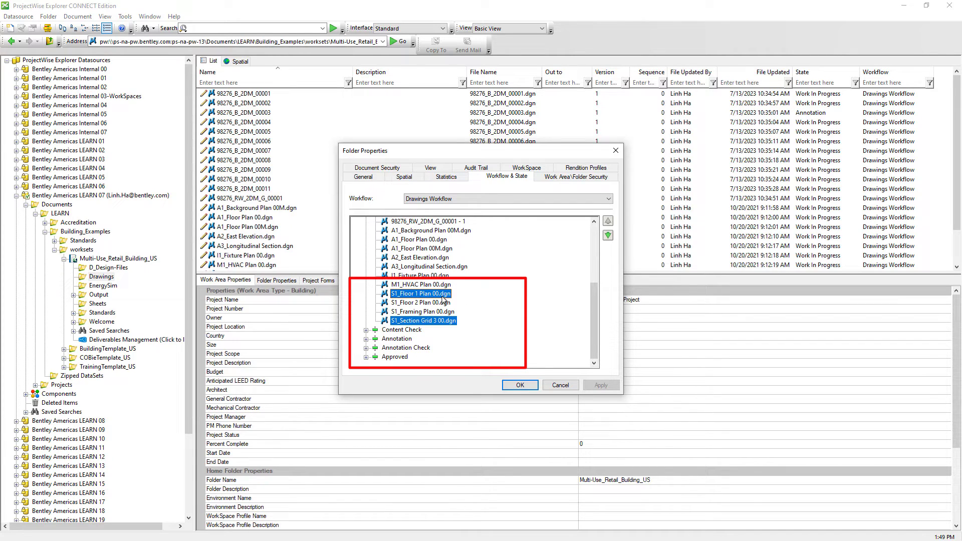
mouse_move(444, 300)
mouse_down()
mouse_move(433, 335)
mouse_move(405, 362)
mouse_up()
text(These documents have been reviewed, and are now )
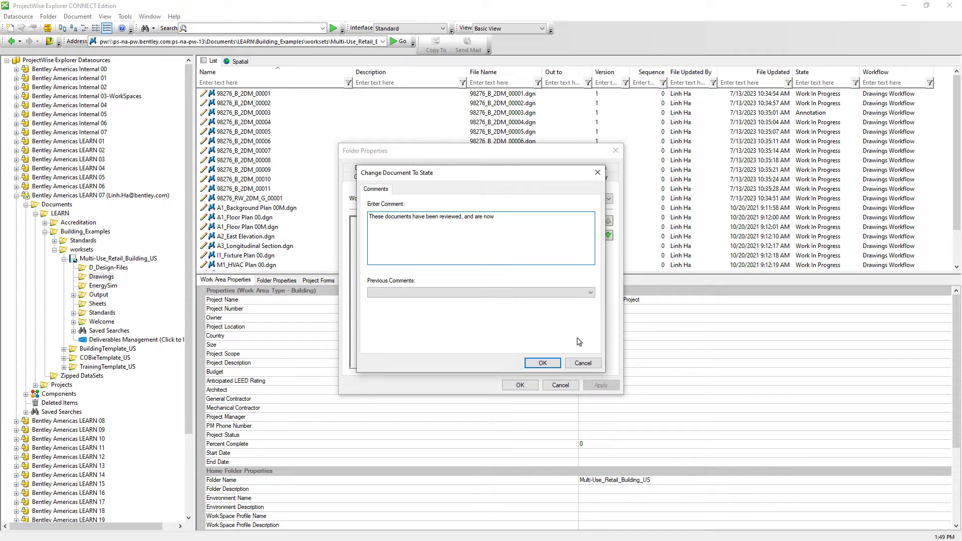
text(approved. Great Job!!!)
click(540, 363)
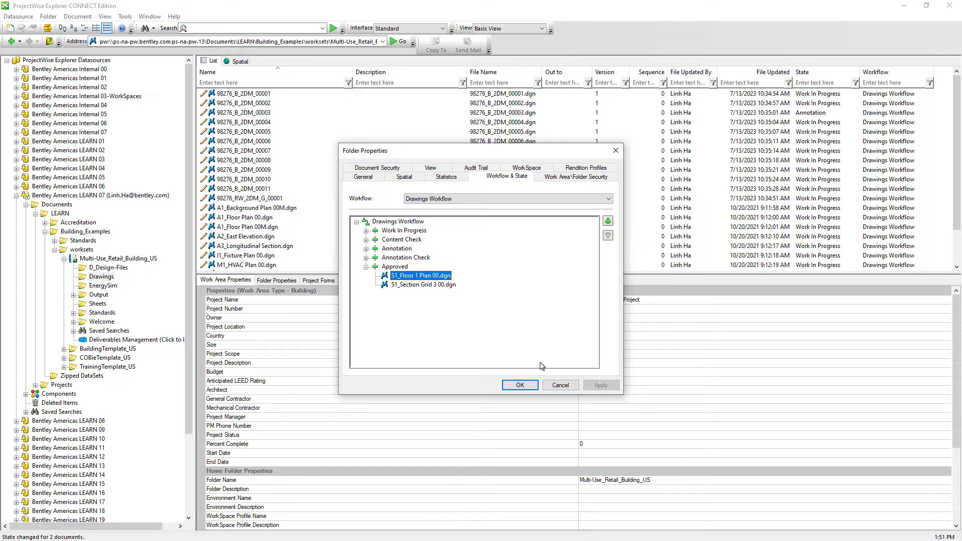
click(521, 385)
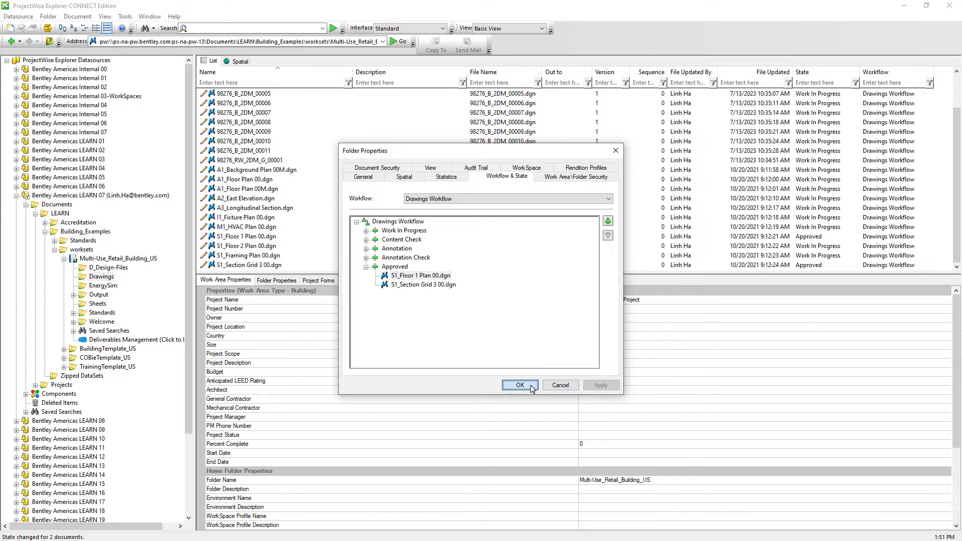
Check S1_Section Grid 3 00.dgn's state history, then select it with S1_Floor 1 Plan 00.dgn.
double_click(249, 264)
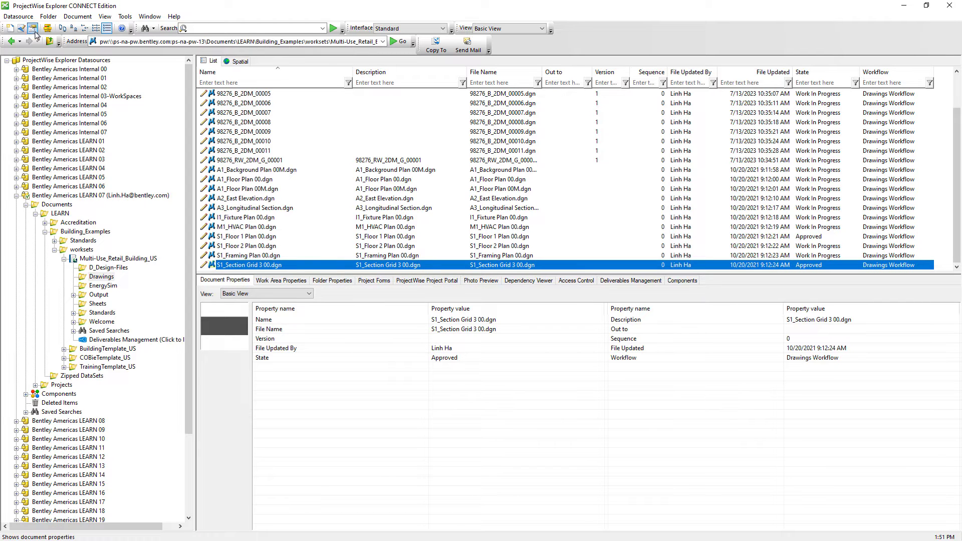
click(621, 200)
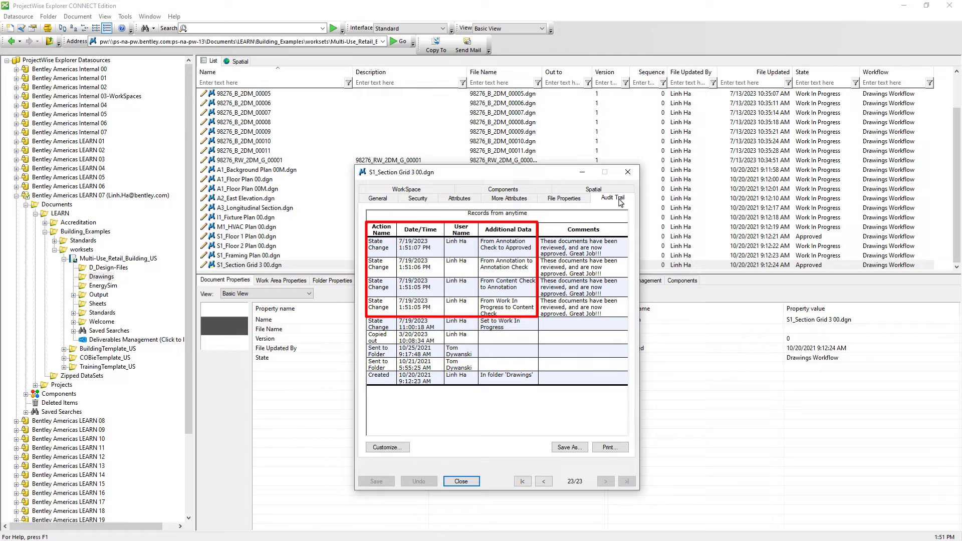
click(461, 481)
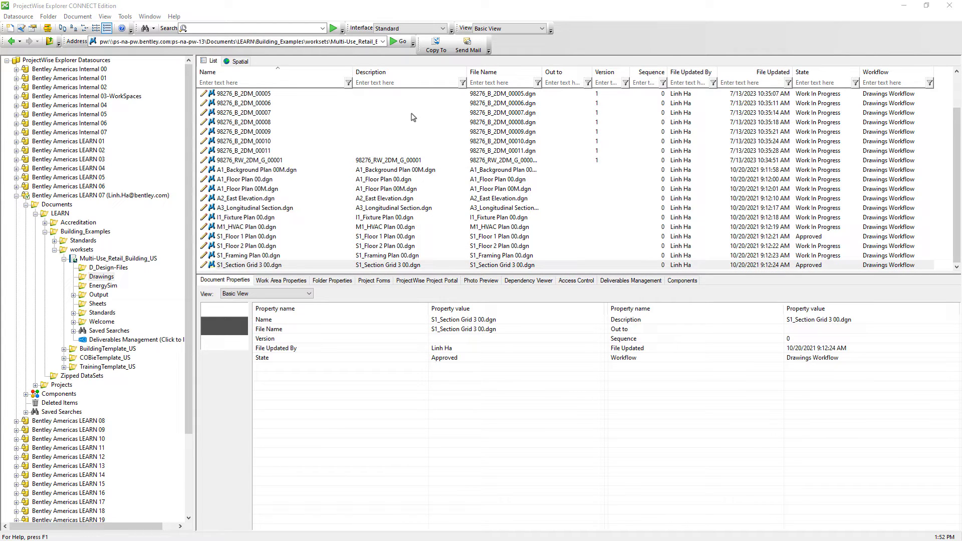
click(834, 237)
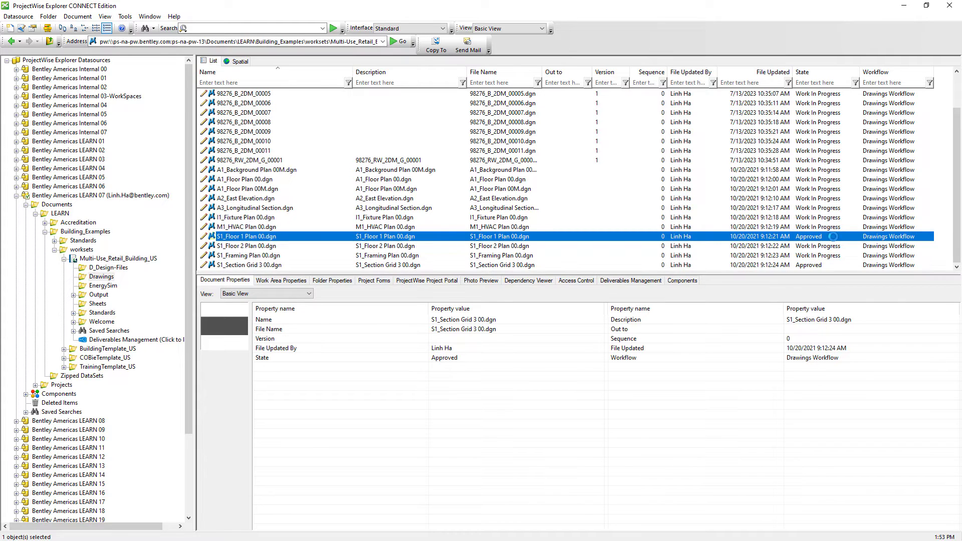
ctrl+click(822, 266)
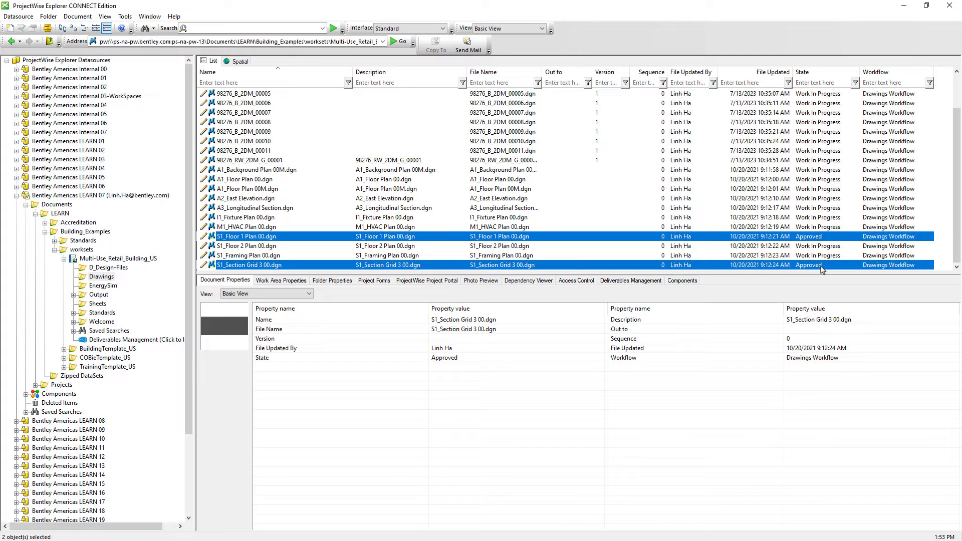
Set Final Status on both S1 drawings, commenting they need no further changes and become read only.
right_click(822, 270)
mouse_move(875, 511)
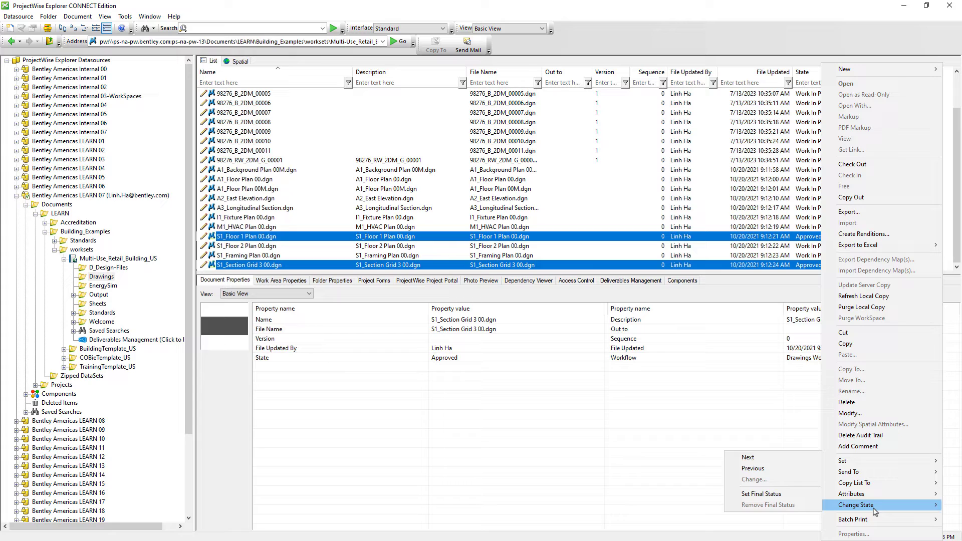
click(762, 494)
text(These approved documents do not r)
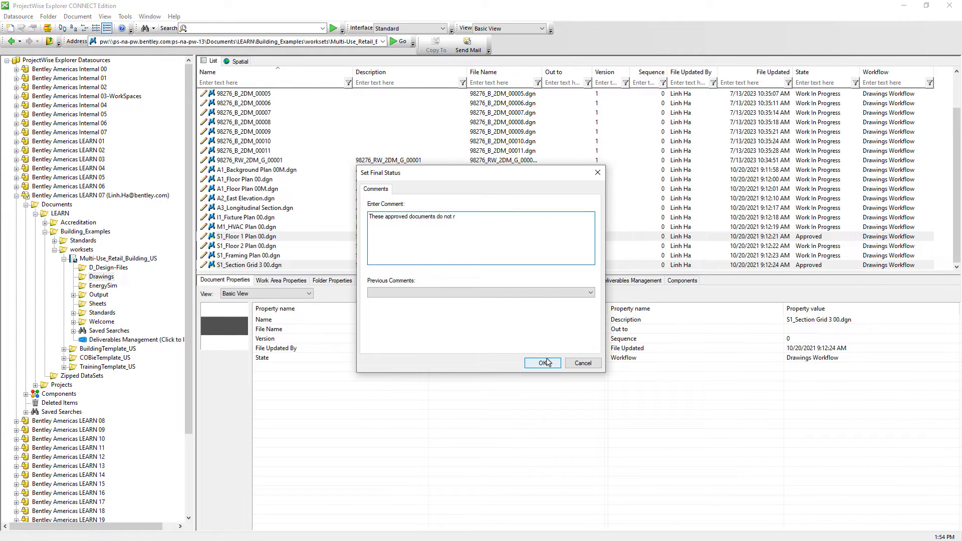
text(t require further changes, will be set to Final (Read Only) Status)
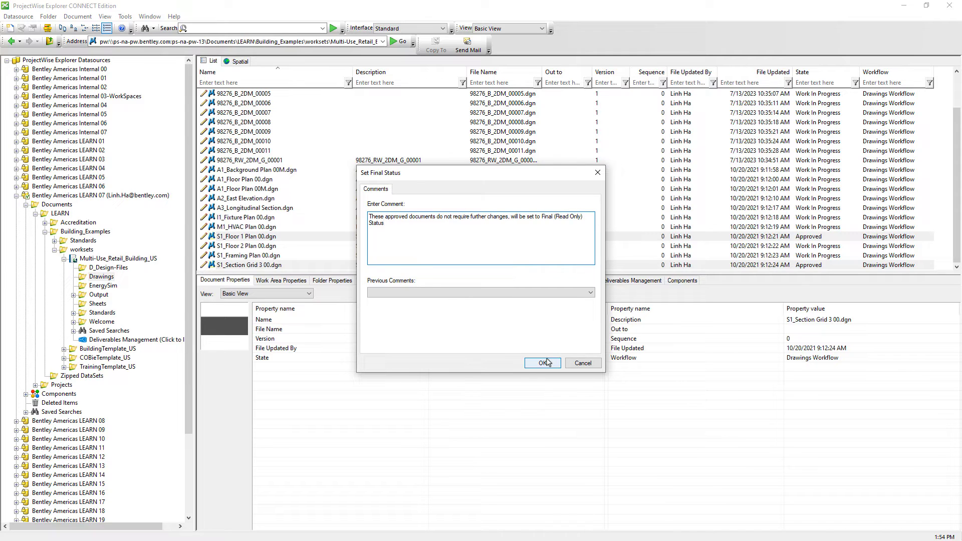
click(547, 362)
click(545, 364)
click(543, 364)
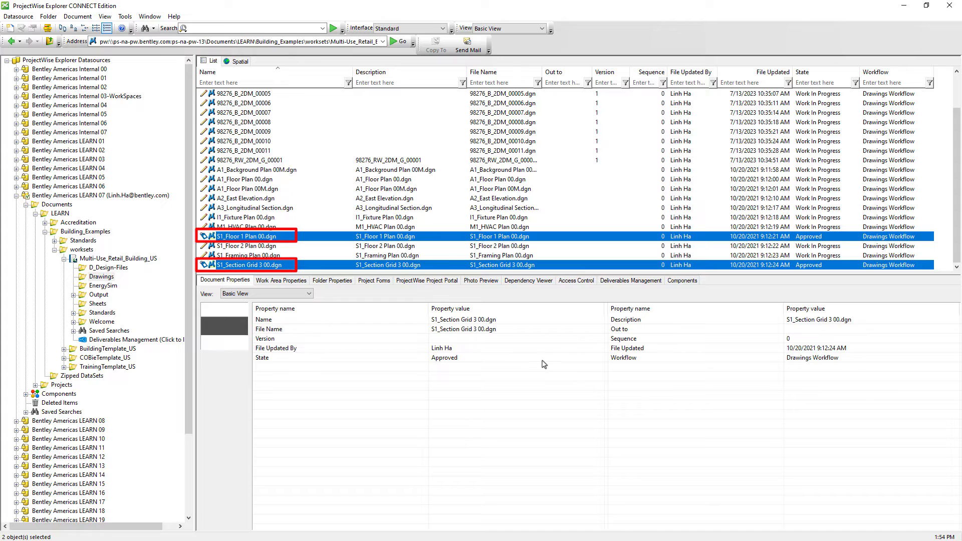
Try opening S1_Floor 1 Plan 00.dgn, confirm it opens read-only, and decline opening it.
click(382, 236)
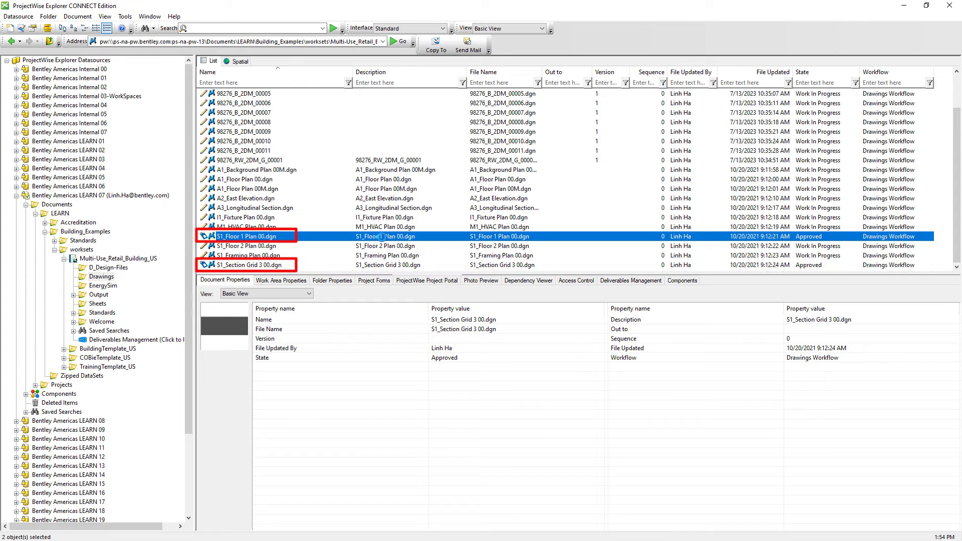
right_click(382, 236)
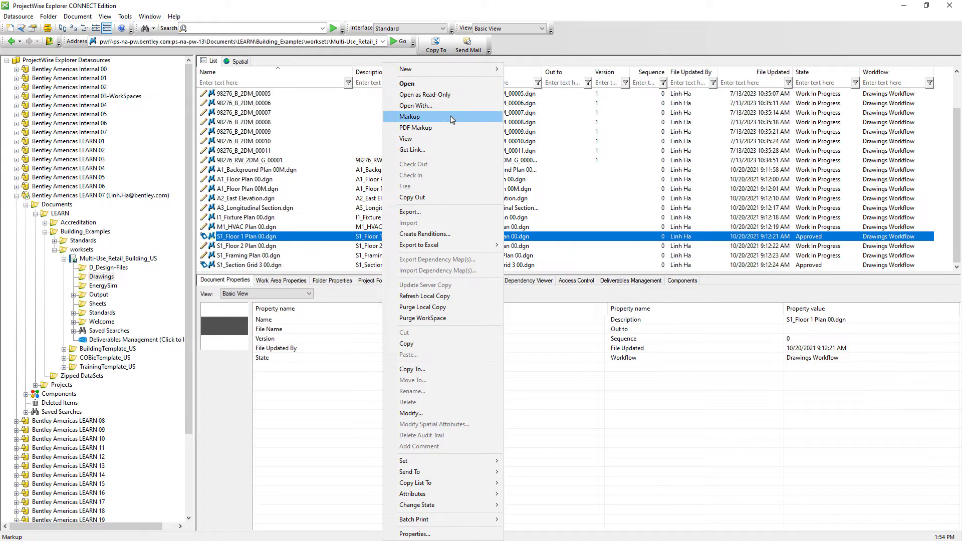
click(452, 86)
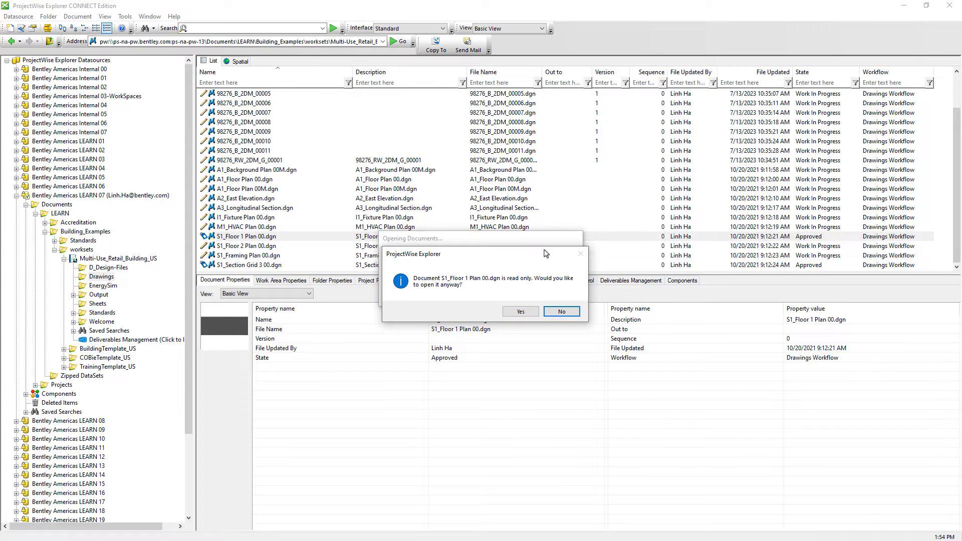
click(556, 313)
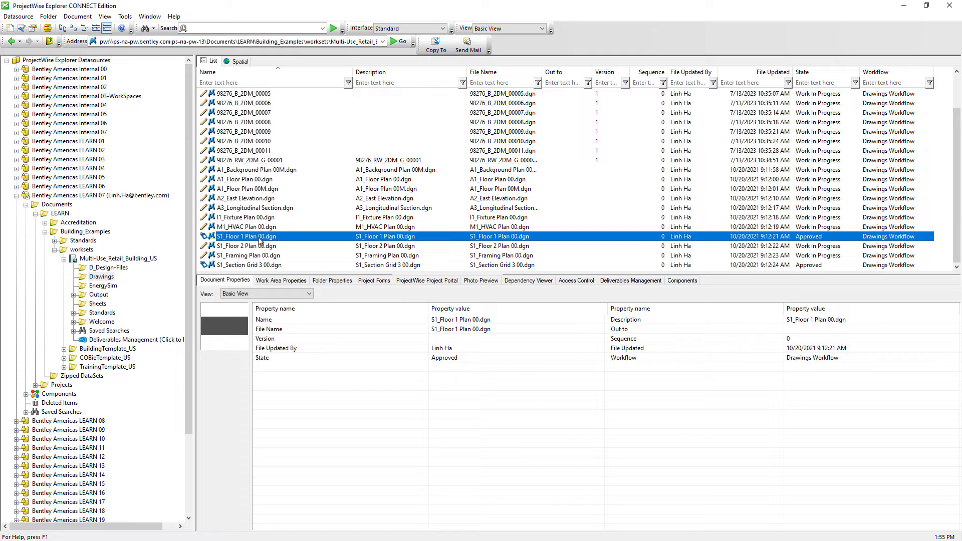
right_click(259, 240)
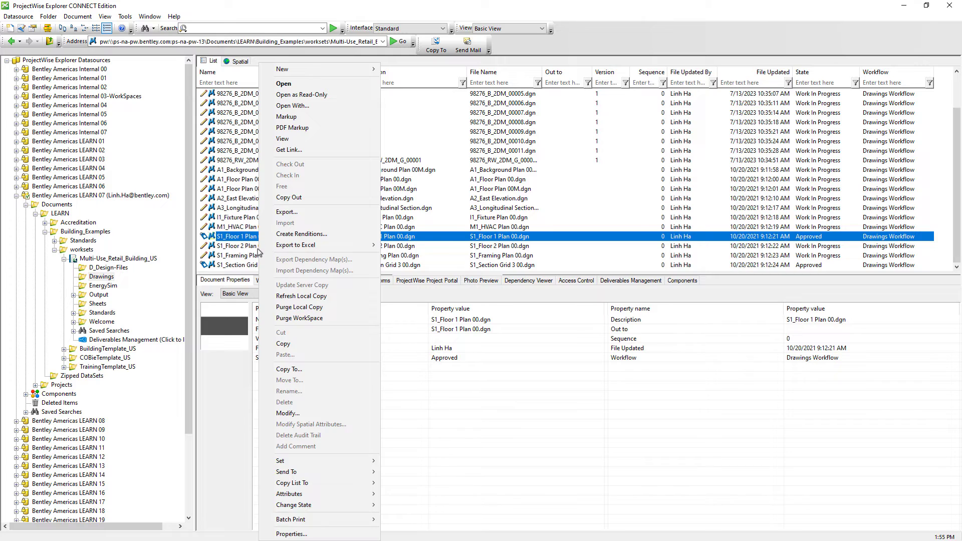
mouse_move(287, 508)
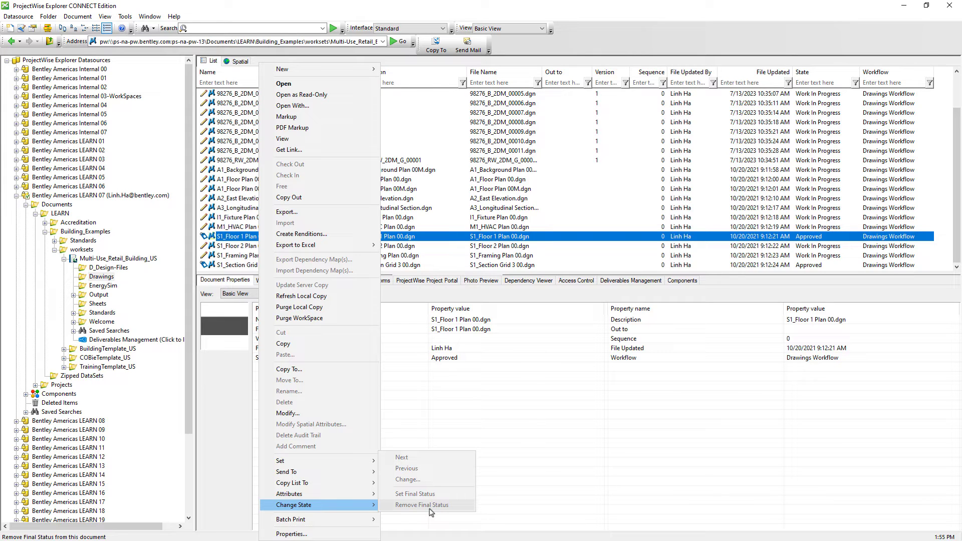
click(509, 239)
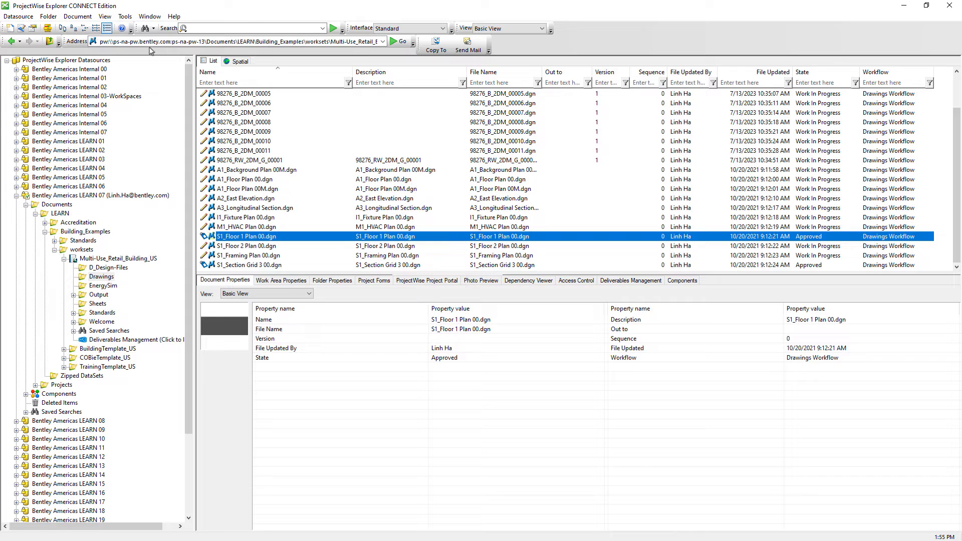
Enable the Document permission 'Can remove final status' in the user settings and save it.
click(125, 16)
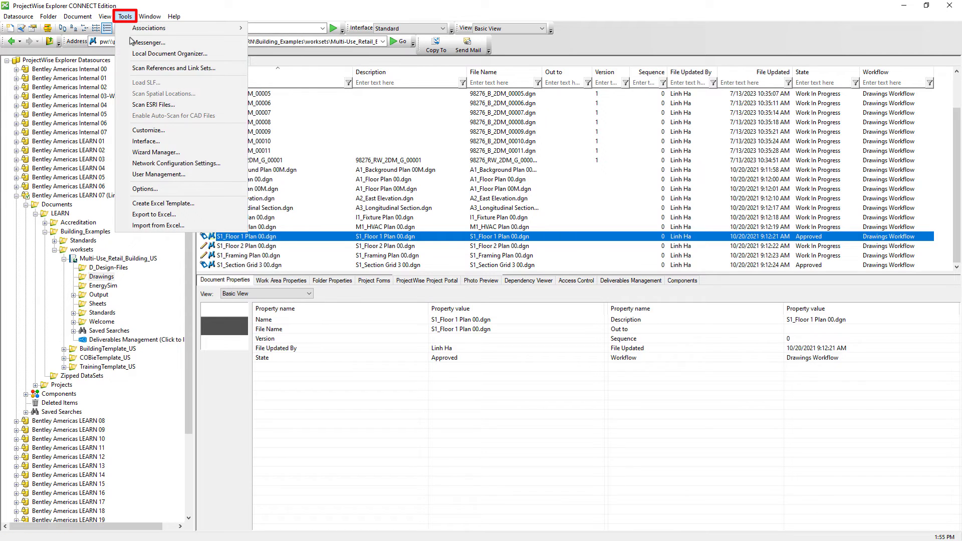
click(144, 189)
click(421, 179)
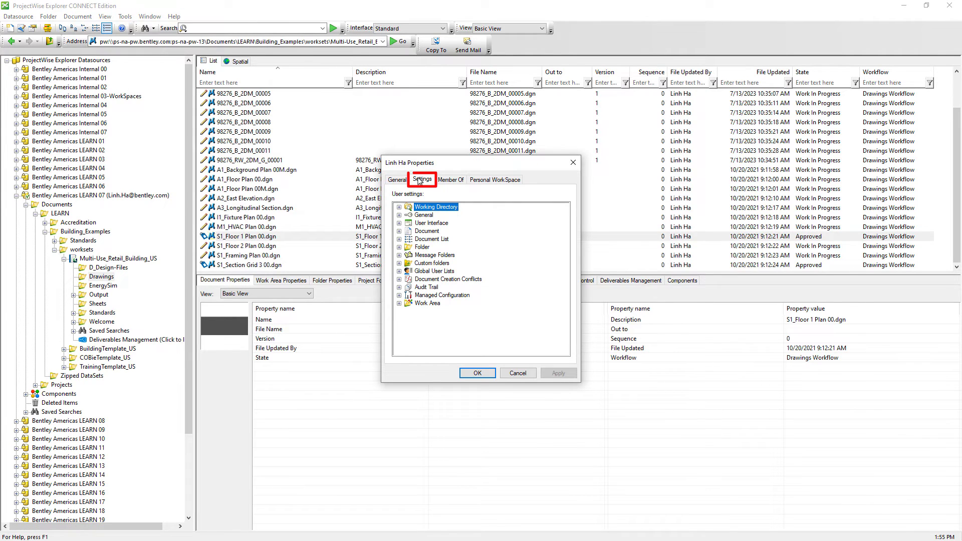
click(400, 231)
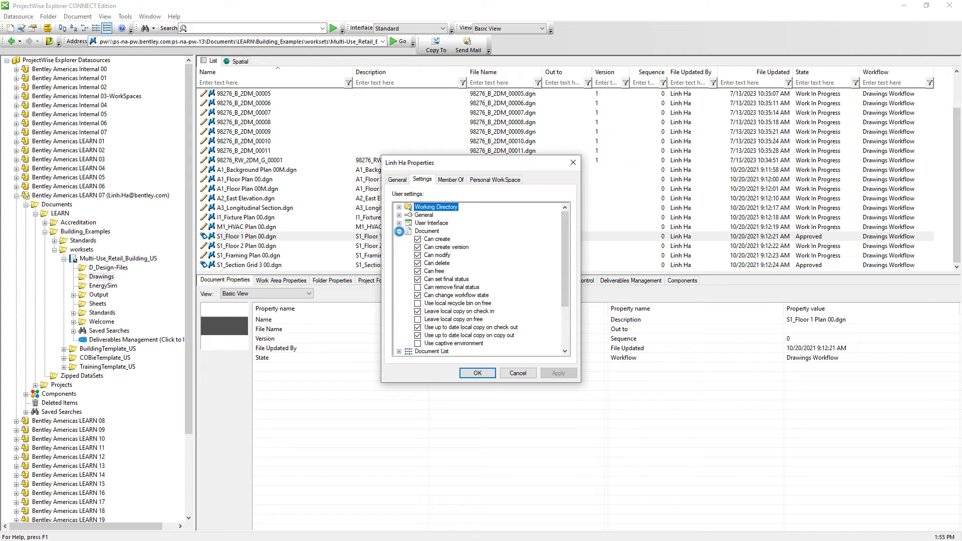
click(457, 287)
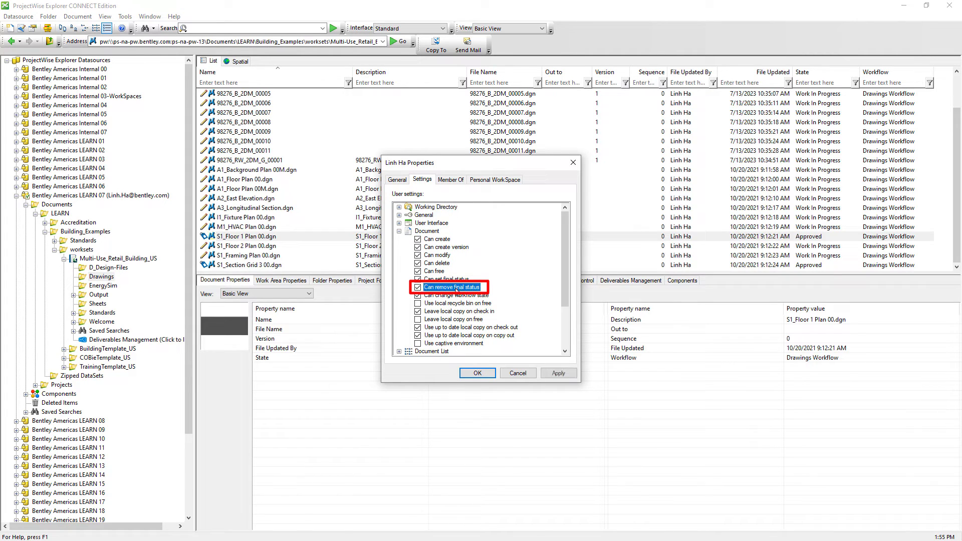
click(478, 373)
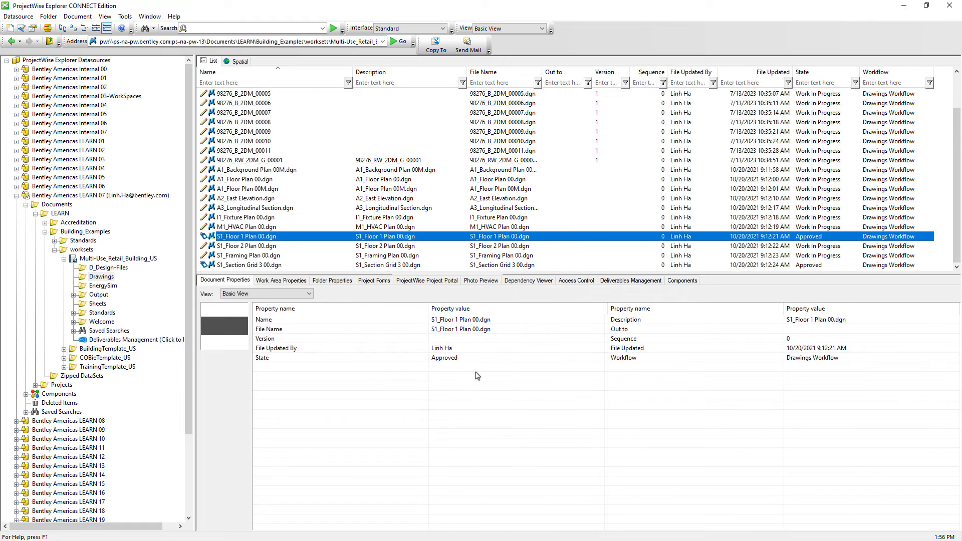
Remove Final Status from S1_Floor 1 Plan 00.dgn with a comment that further changes are needed.
right_click(260, 239)
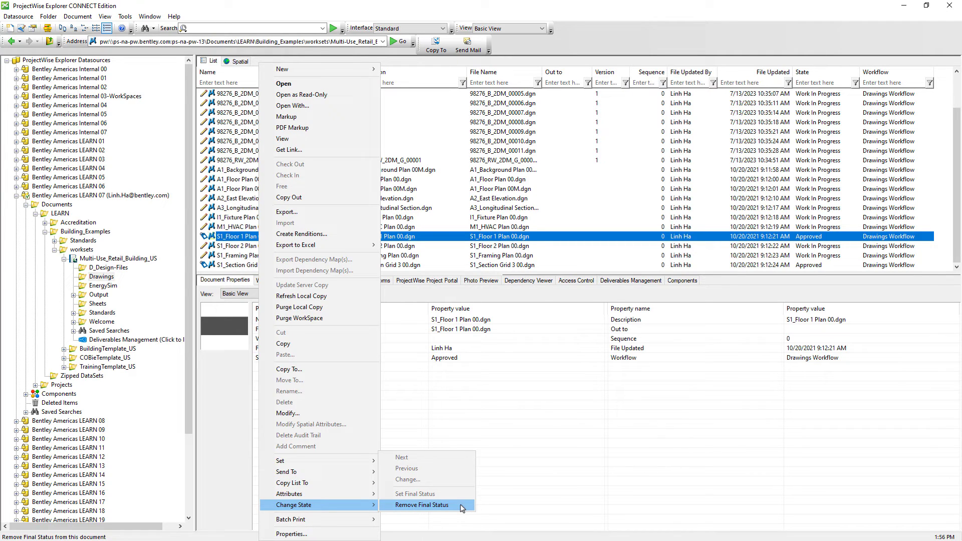
click(422, 505)
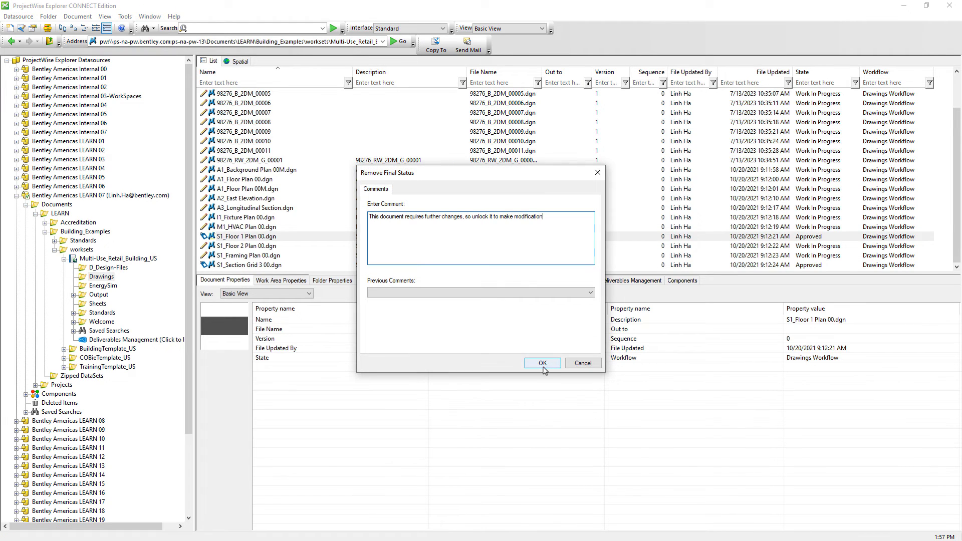
click(544, 366)
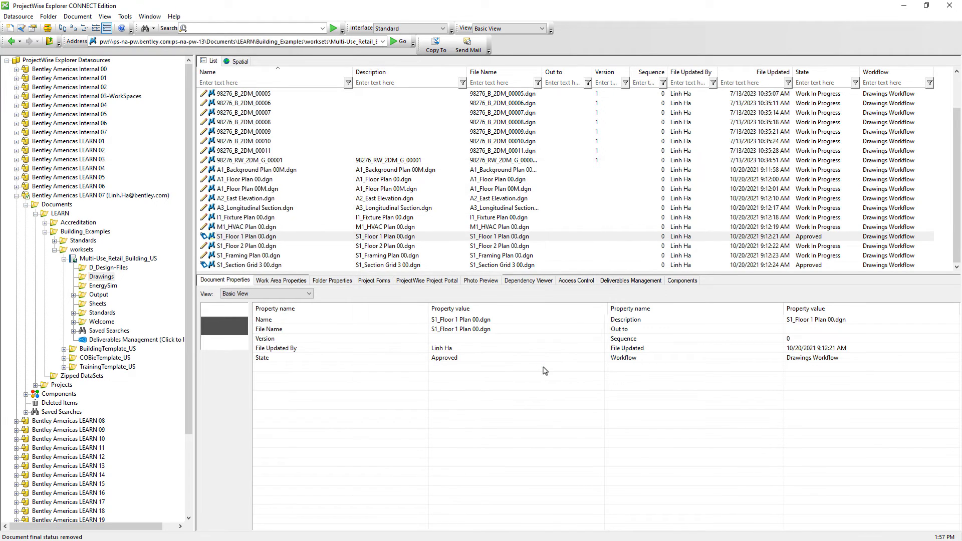